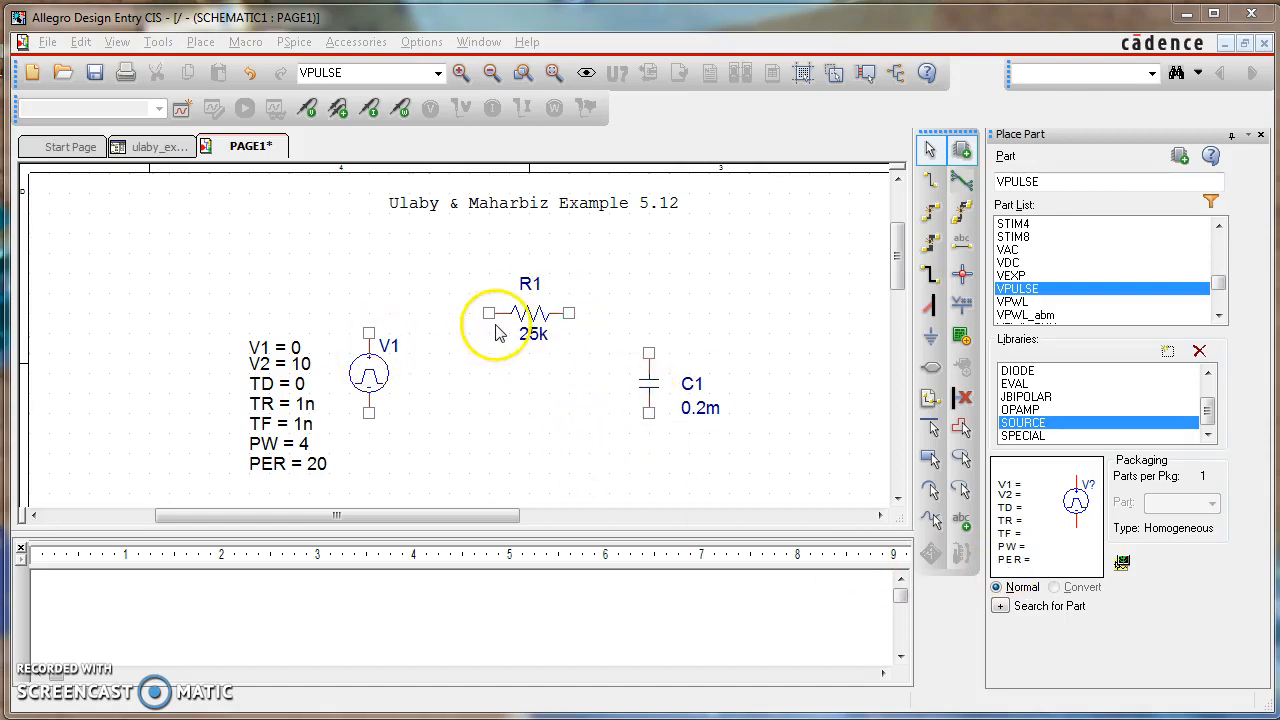
Wire V1, R1 and C1 into a closed series loop, with a return wire running beneath the source and capacitor
{"action": "left_click", "coordinate": [930, 180]}
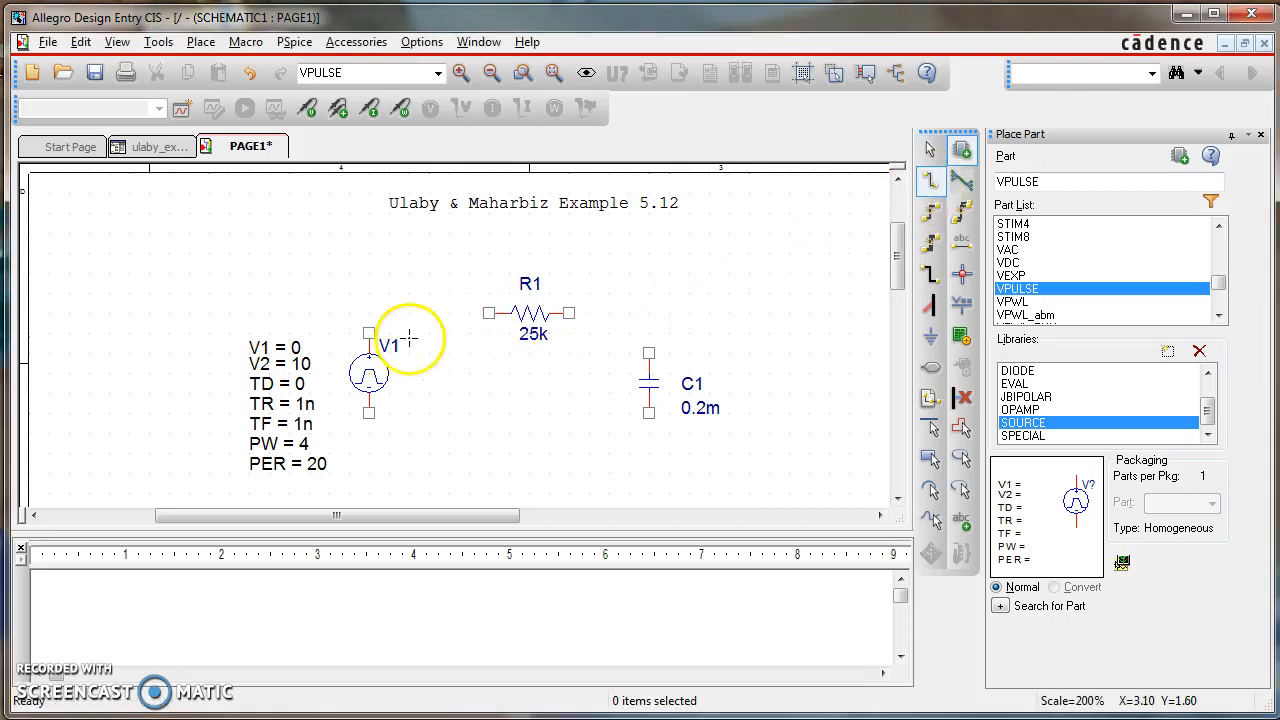
{"action": "left_click", "coordinate": [488, 313]}
{"action": "left_click", "coordinate": [369, 333]}
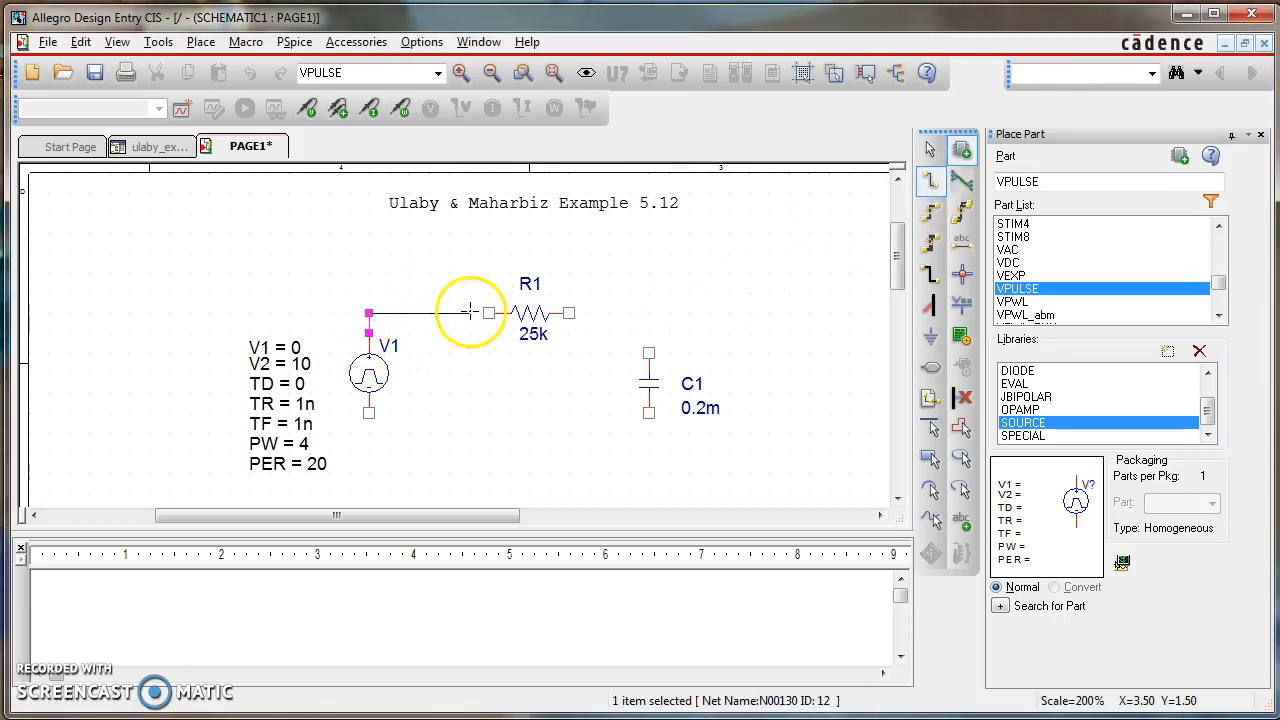
{"action": "left_click", "coordinate": [568, 313]}
{"action": "left_click", "coordinate": [649, 353]}
{"action": "left_click", "coordinate": [369, 413]}
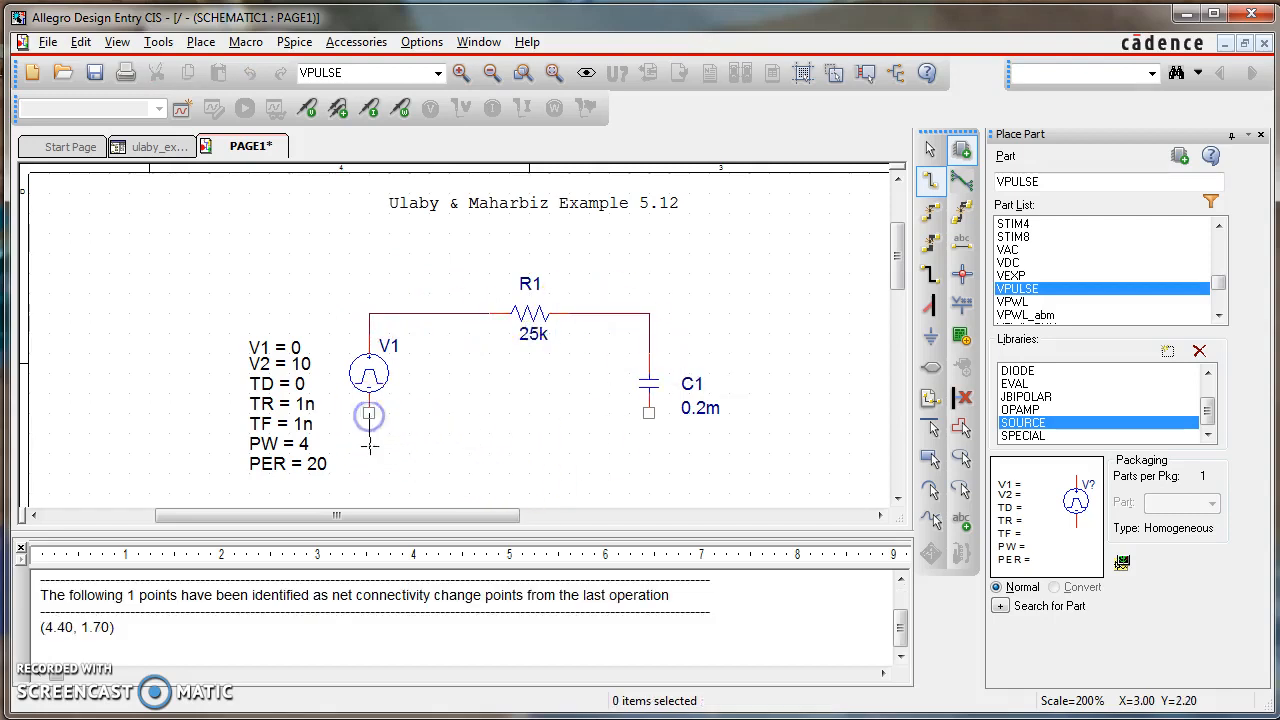
{"action": "left_click", "coordinate": [648, 453]}
{"action": "left_click", "coordinate": [650, 415]}
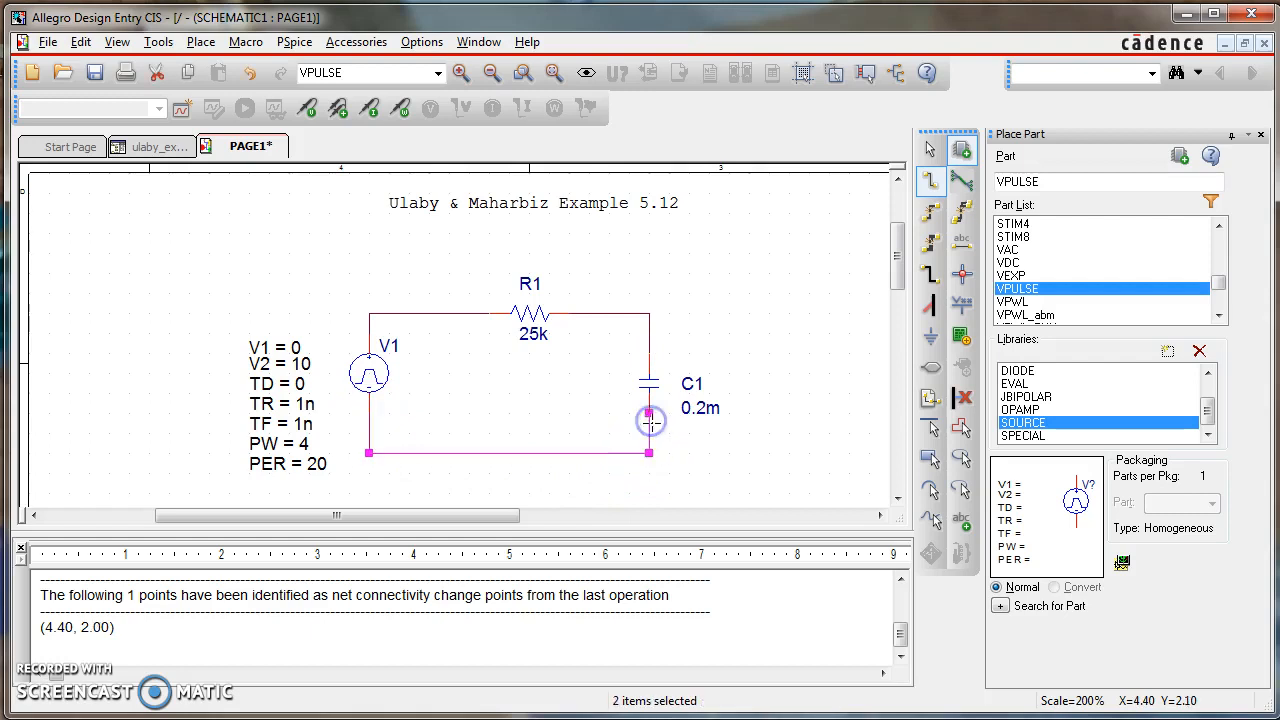
Place a 0/CAPSYM ground symbol on the lower return wire, near C1
{"action": "left_click", "coordinate": [930, 336]}
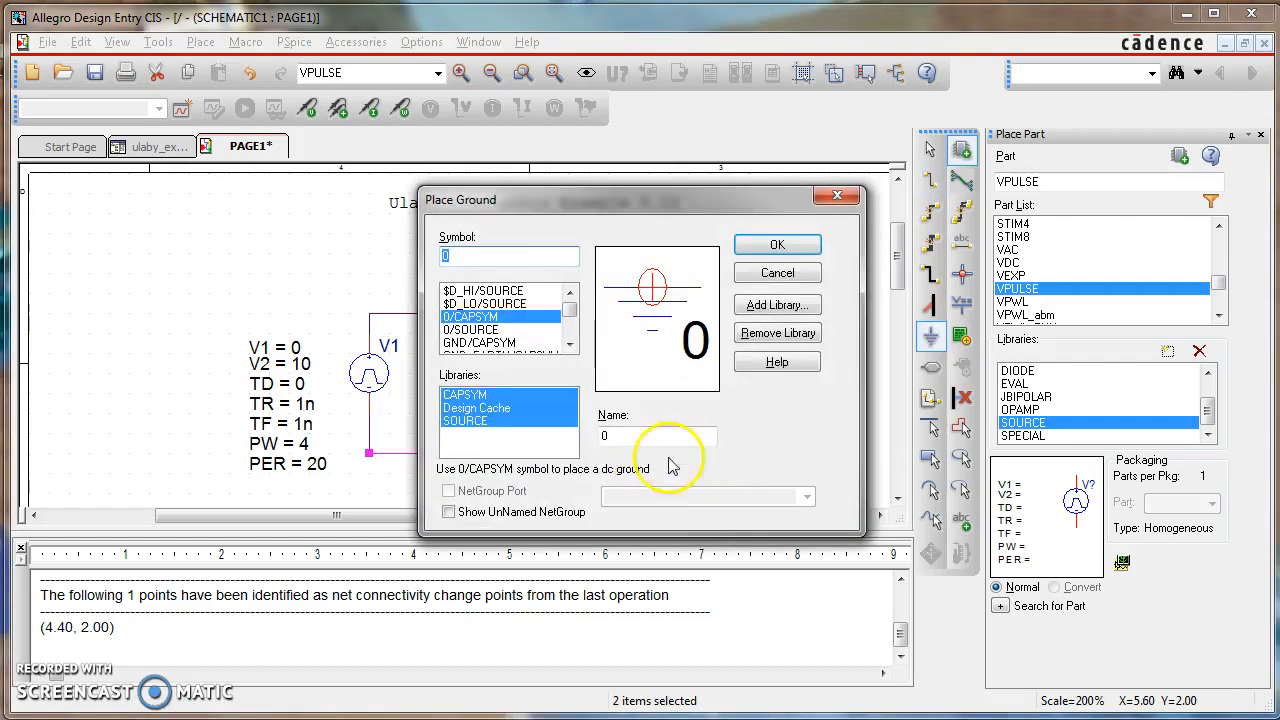
{"action": "left_click", "coordinate": [777, 244]}
{"action": "left_click", "coordinate": [585, 484]}
{"action": "right_click", "coordinate": [762, 330]}
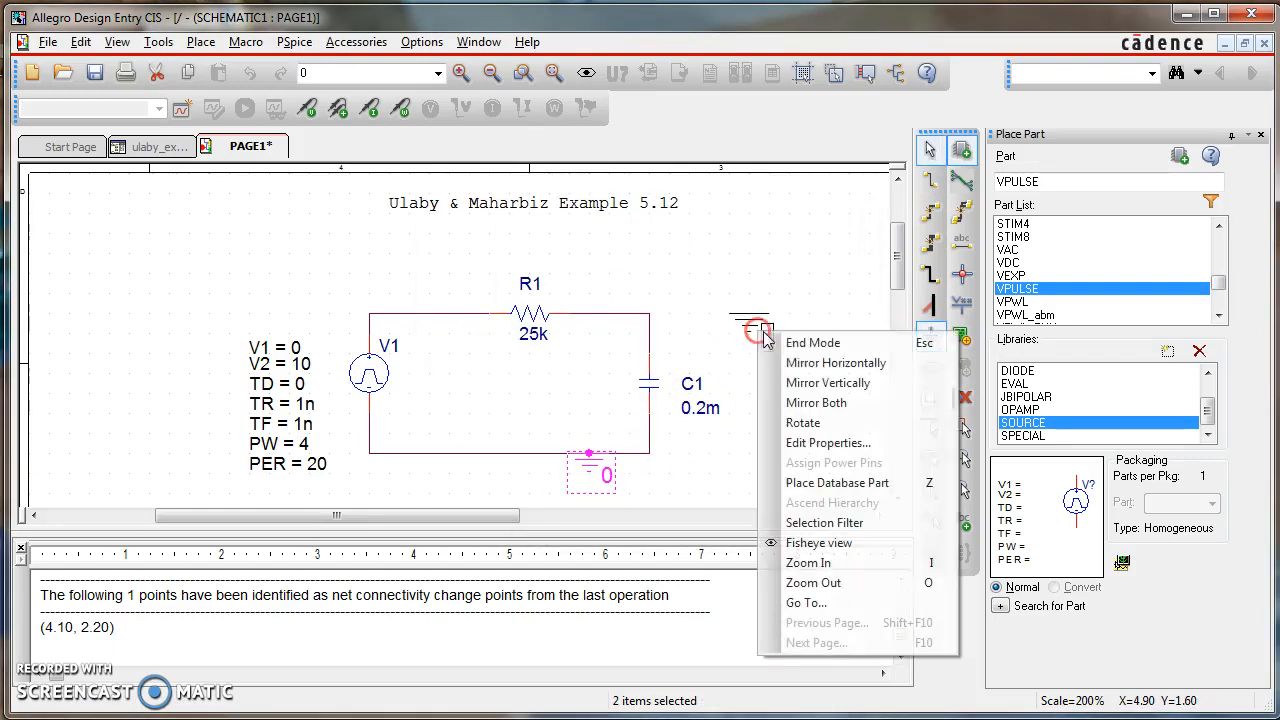
{"action": "left_click", "coordinate": [812, 346]}
{"action": "type", "text": "0"}
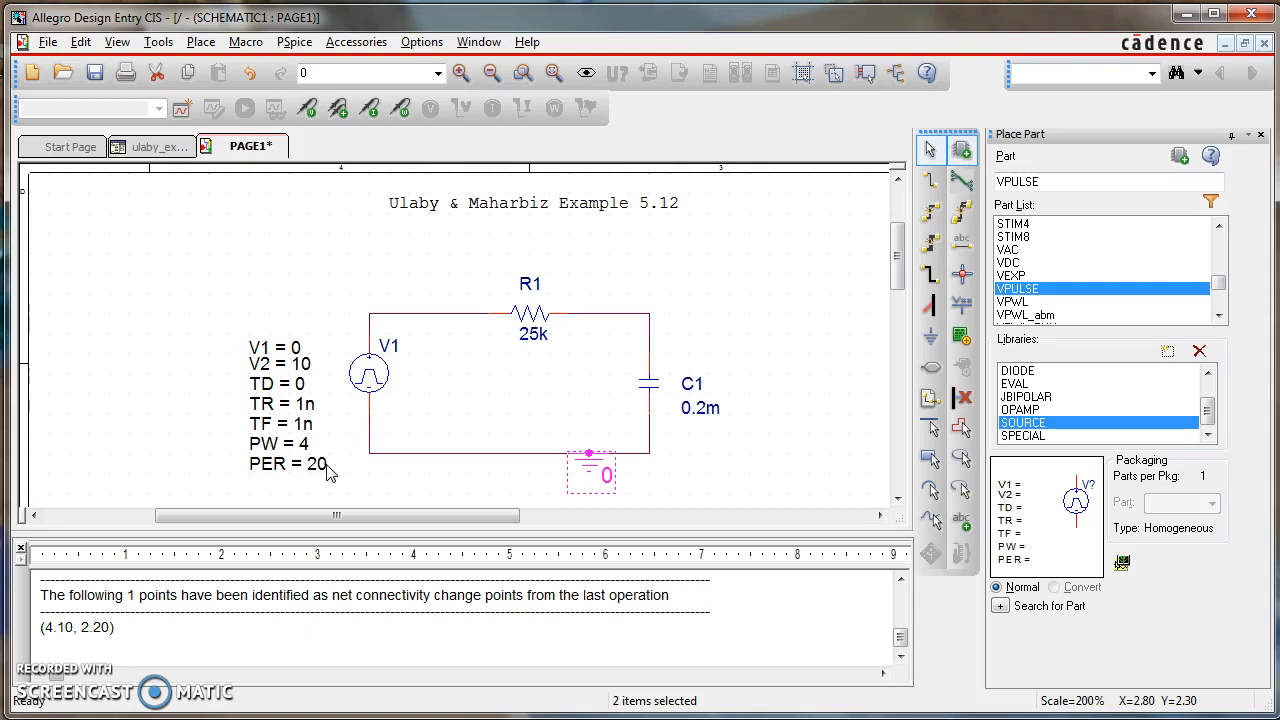
{"action": "left_click", "coordinate": [258, 262]}
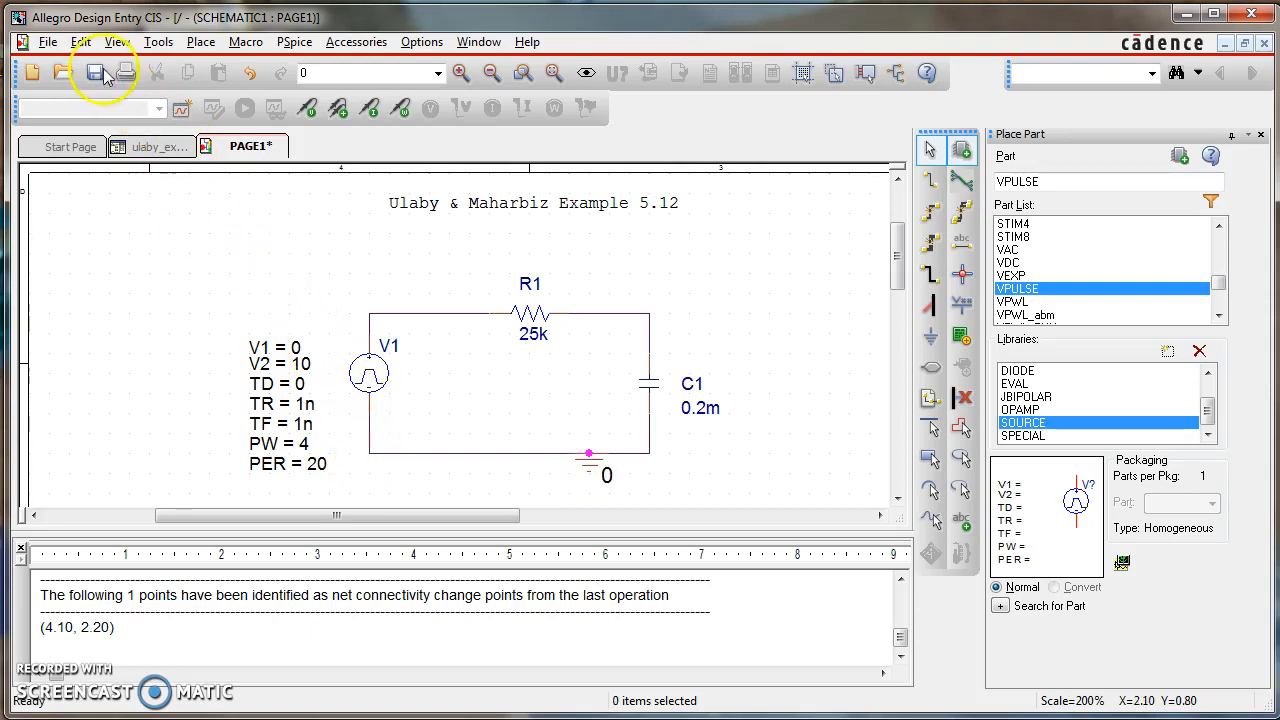
Create a new simulation profile named sim without inheriting from another profile
{"action": "left_click", "coordinate": [182, 109]}
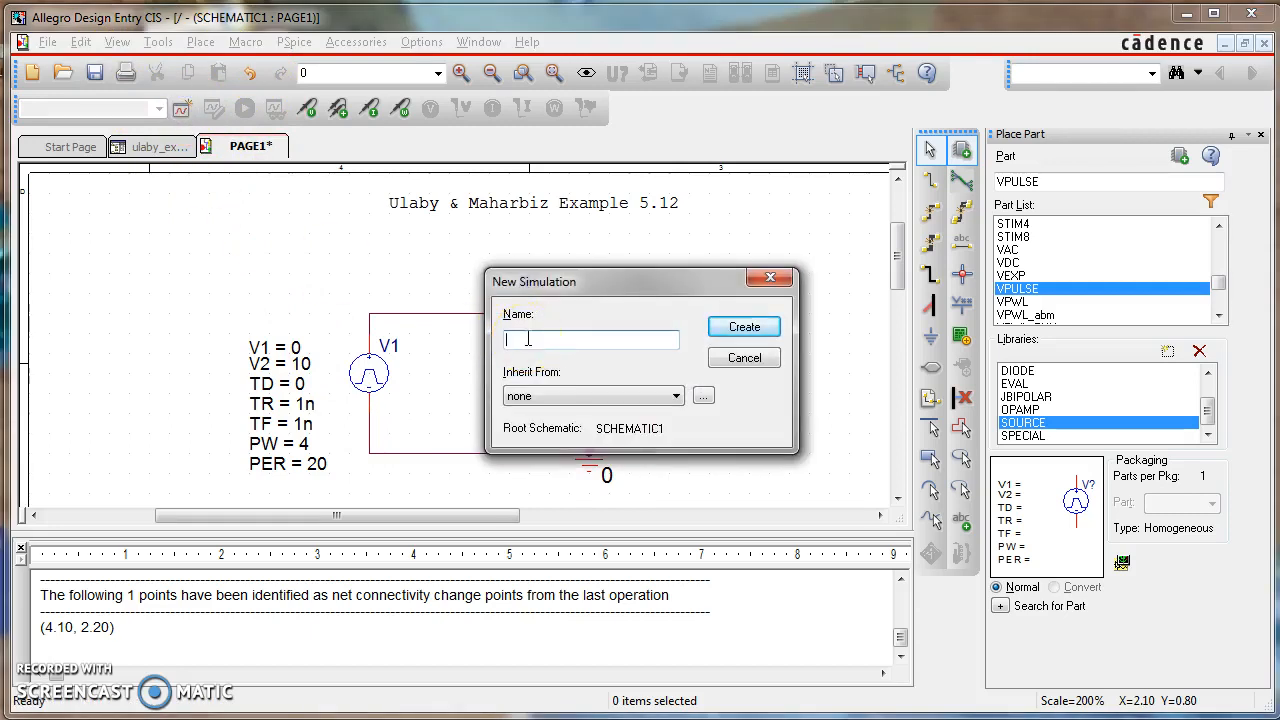
{"action": "type", "text": "sim"}
{"action": "left_click", "coordinate": [745, 327]}
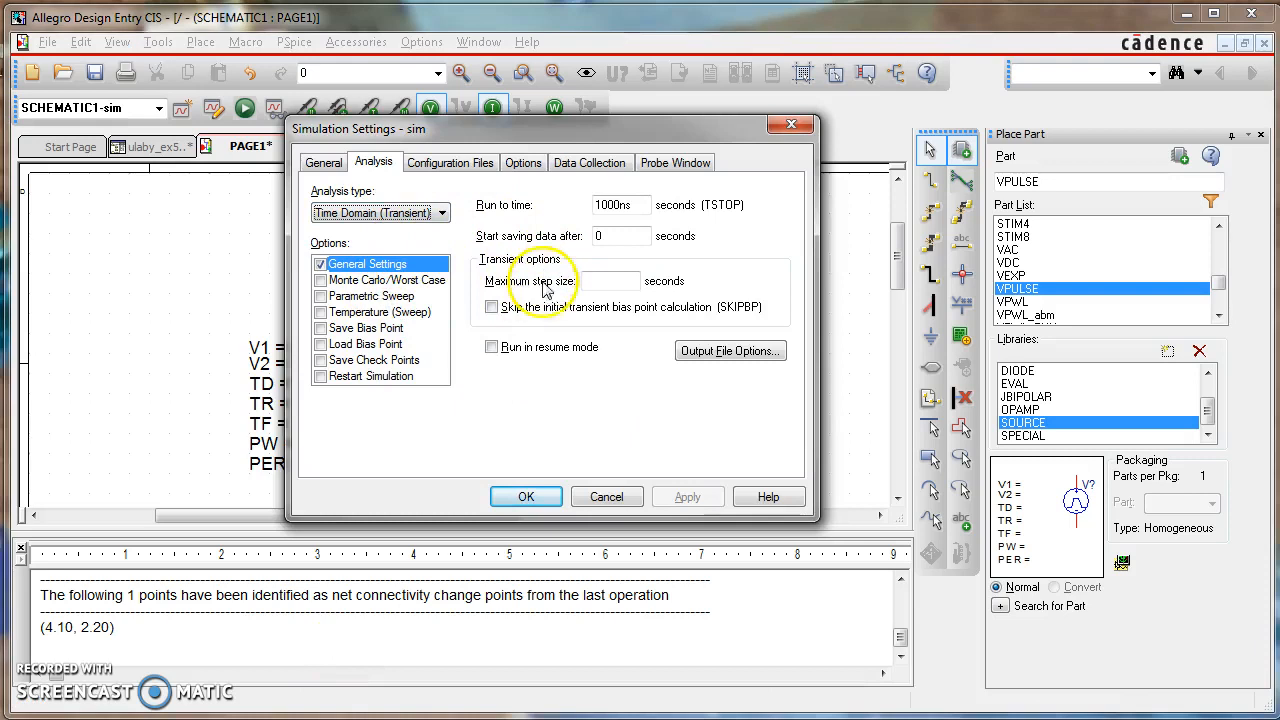
Configure the transient analysis to run to 20 seconds with a maximum step size of .001 seconds
{"action": "left_click_drag", "start_coordinate": [643, 204], "coordinate": [557, 206]}
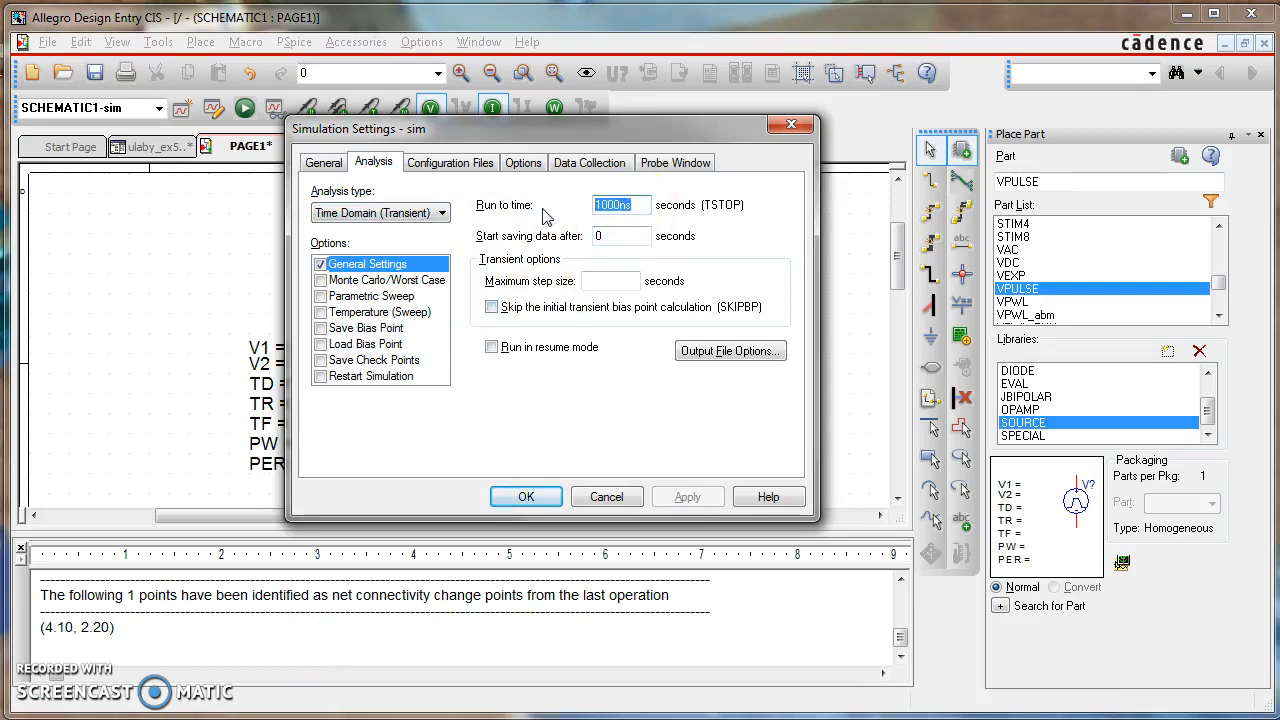
{"action": "type", "text": "20"}
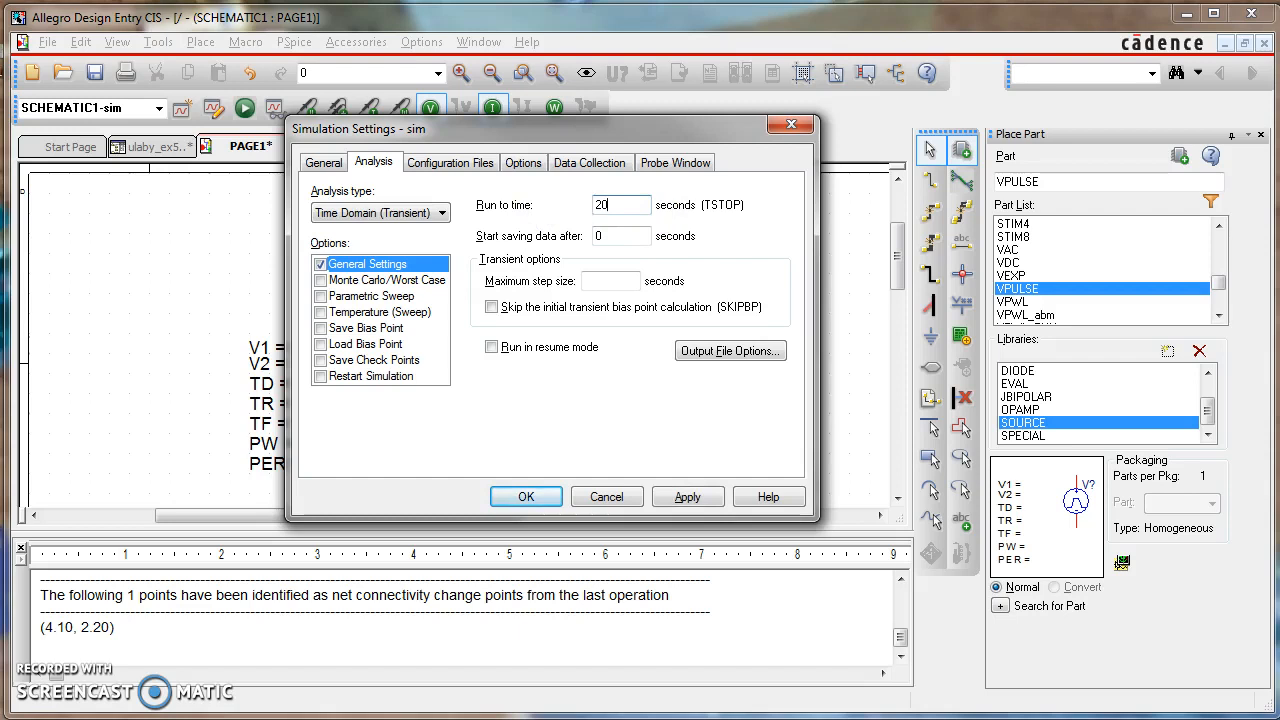
{"action": "left_click", "coordinate": [618, 280]}
{"action": "type", "text": "."}
{"action": "type", "text": "001"}
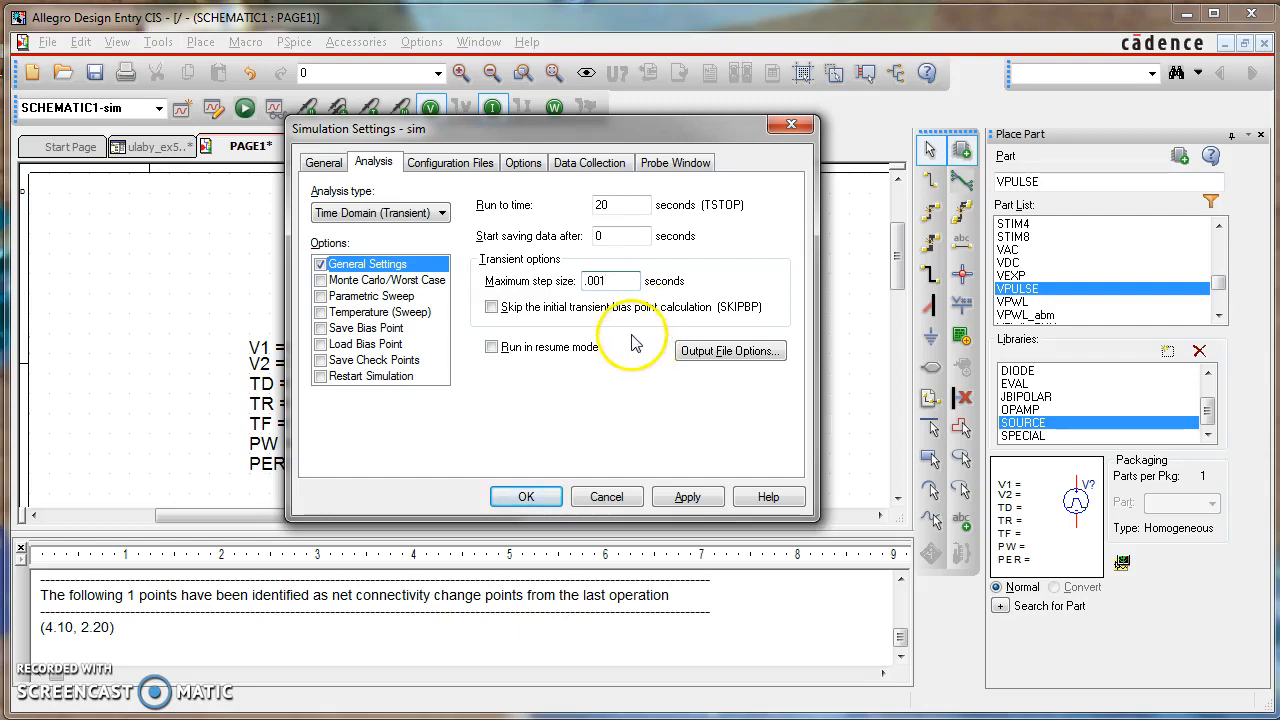
{"action": "left_click", "coordinate": [690, 498]}
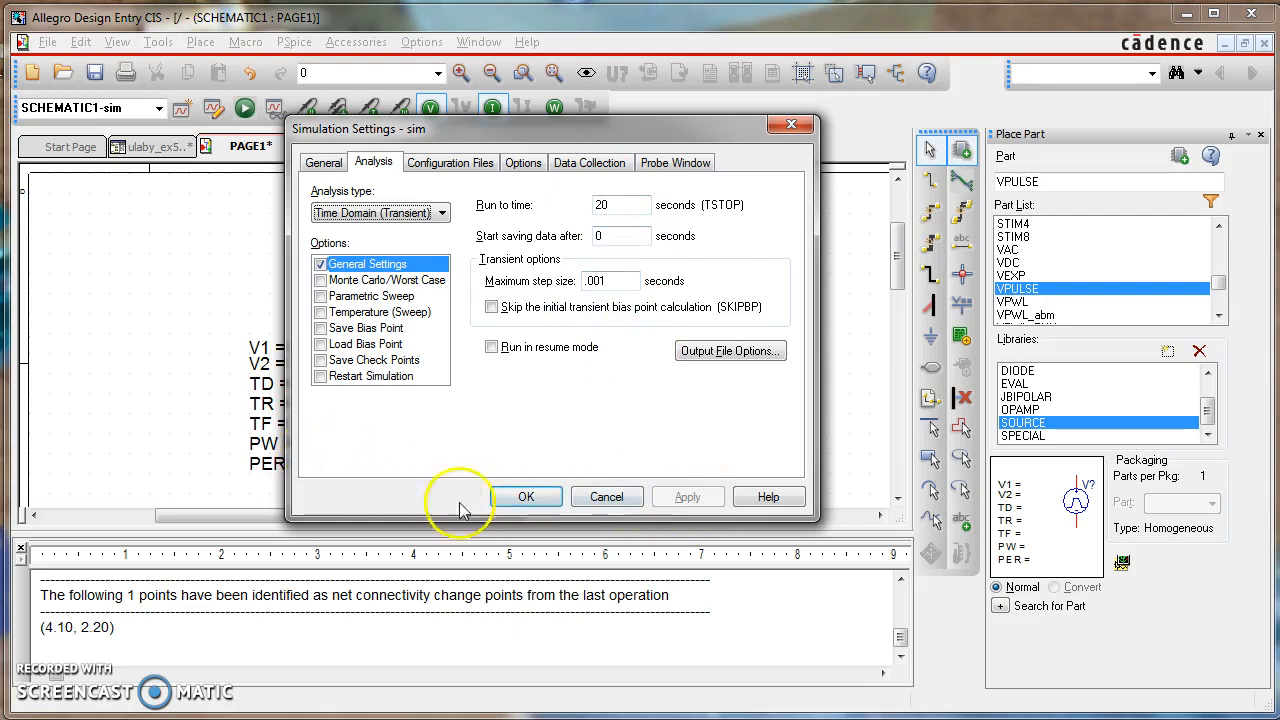
{"action": "left_click", "coordinate": [520, 494]}
Set both the rise time TR and fall time TF of V1 to 1m and save the schematic
{"action": "double_click", "coordinate": [285, 403]}
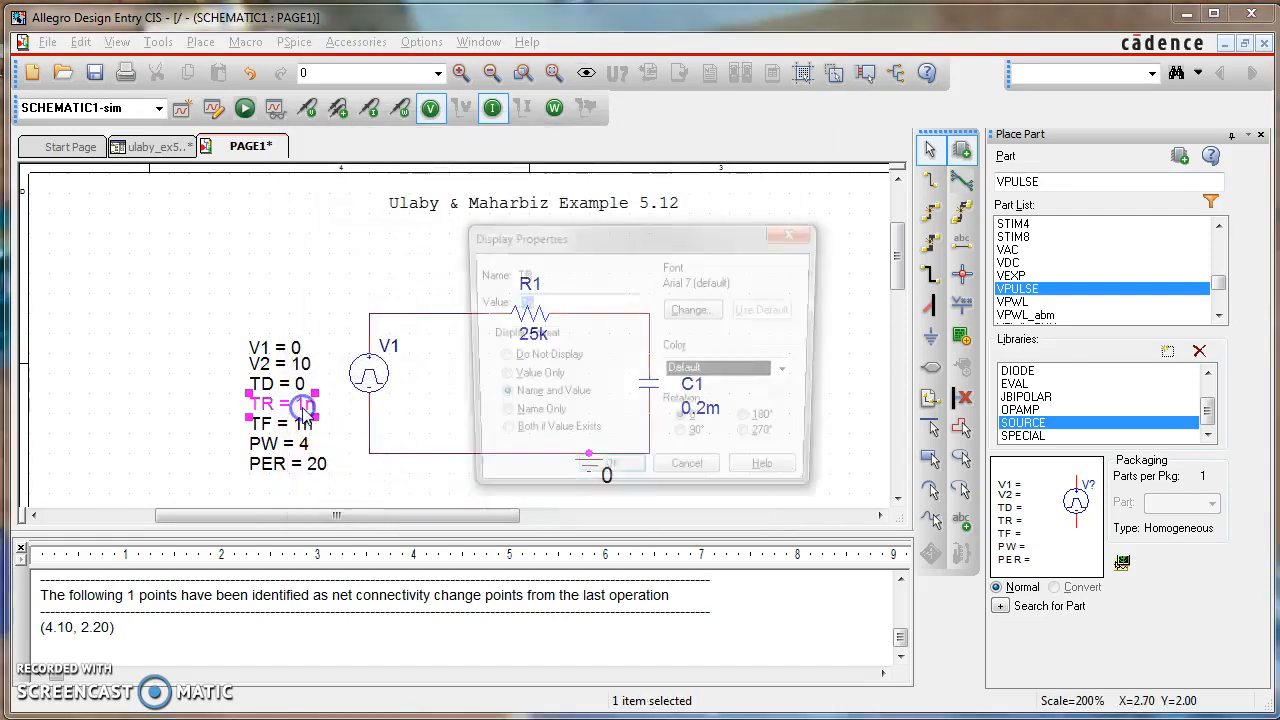
{"action": "type", "text": "1m"}
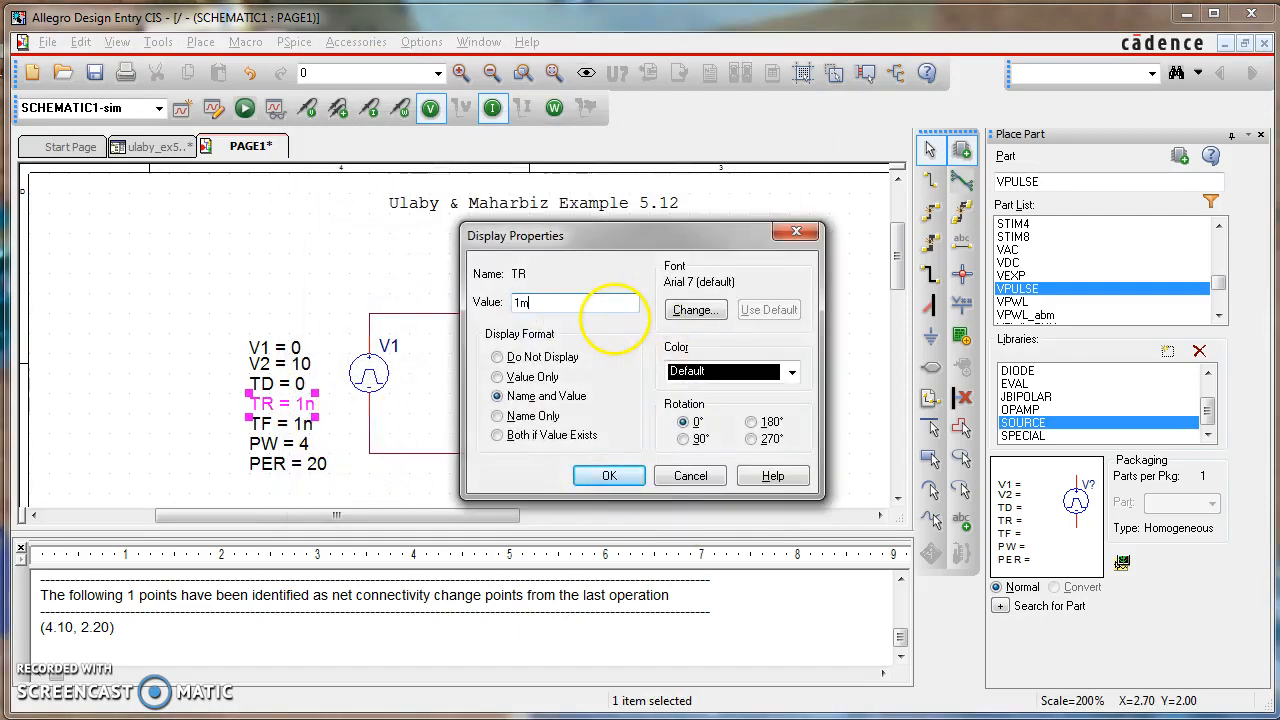
{"action": "key", "text": "Return"}
{"action": "double_click", "coordinate": [290, 424]}
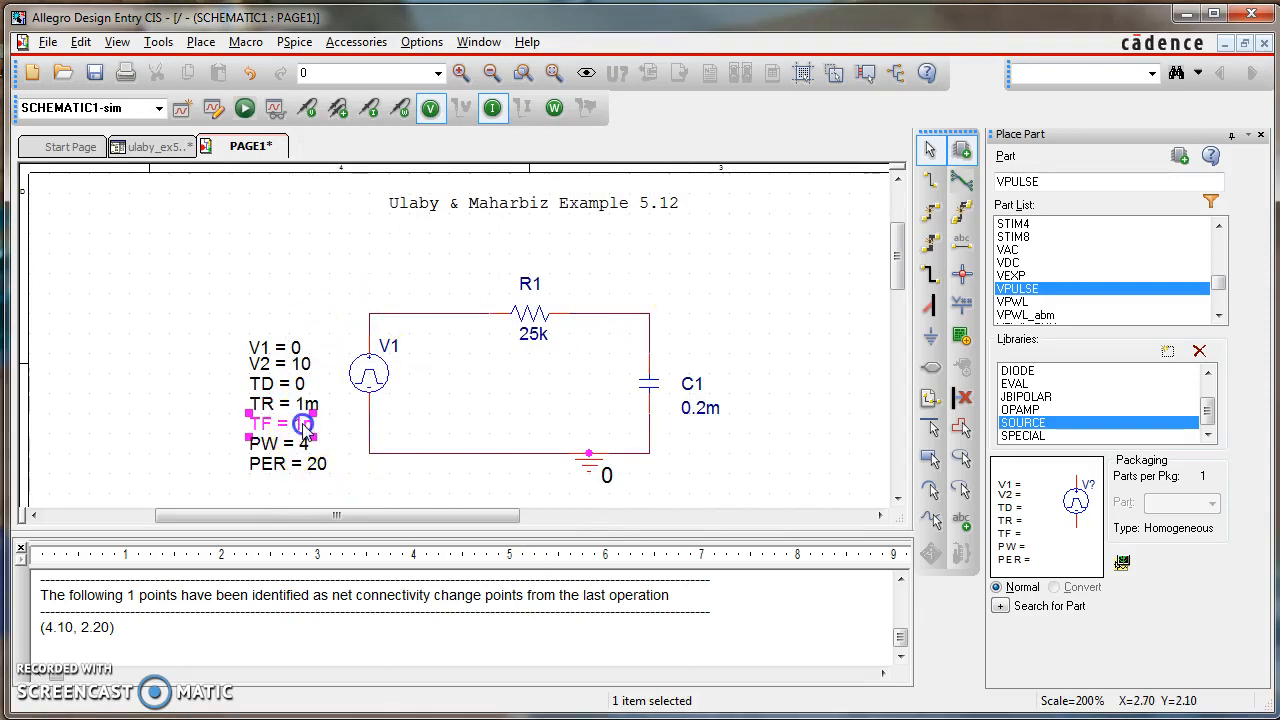
{"action": "left_click", "coordinate": [548, 303]}
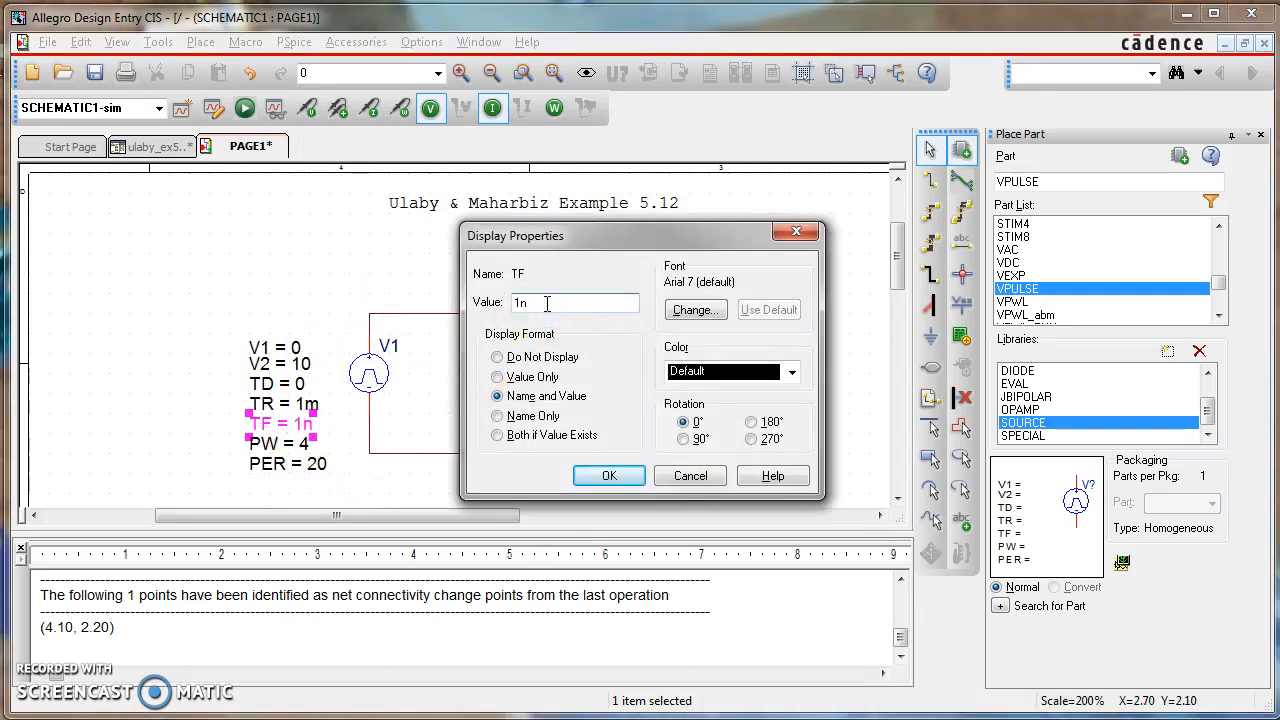
{"action": "type", "text": "m"}
{"action": "key", "text": "Return"}
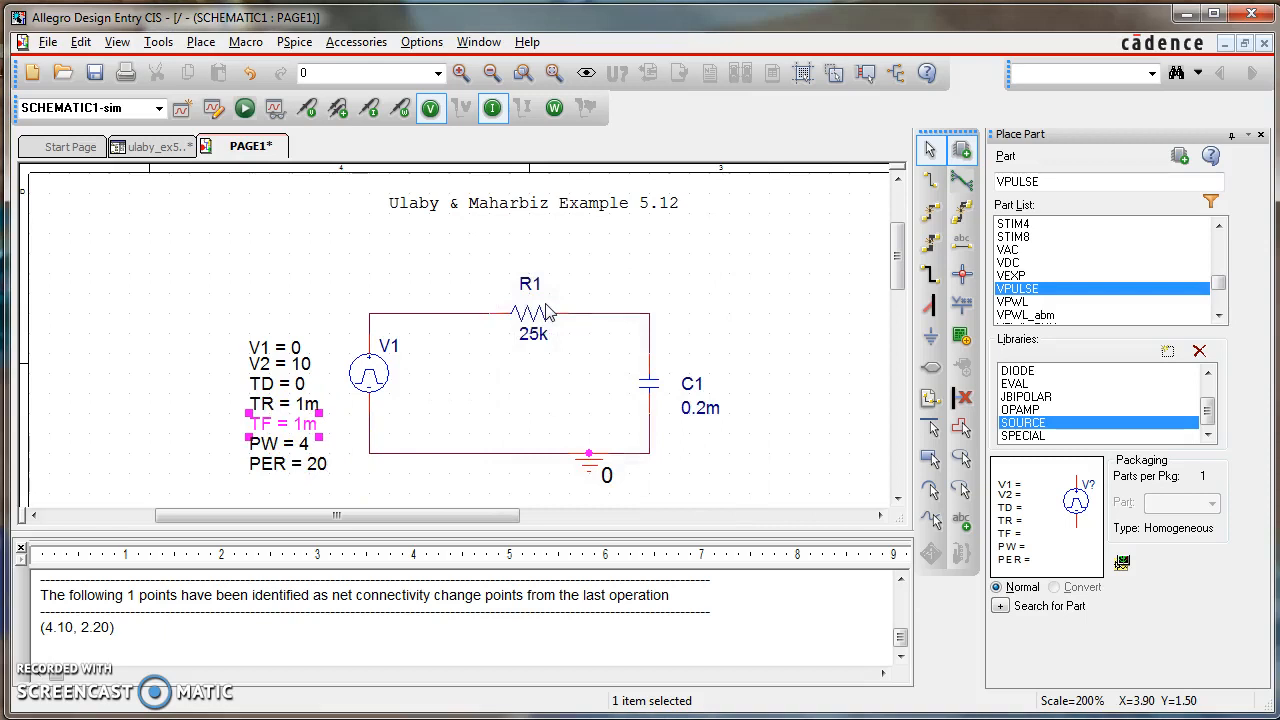
{"action": "left_click", "coordinate": [307, 251]}
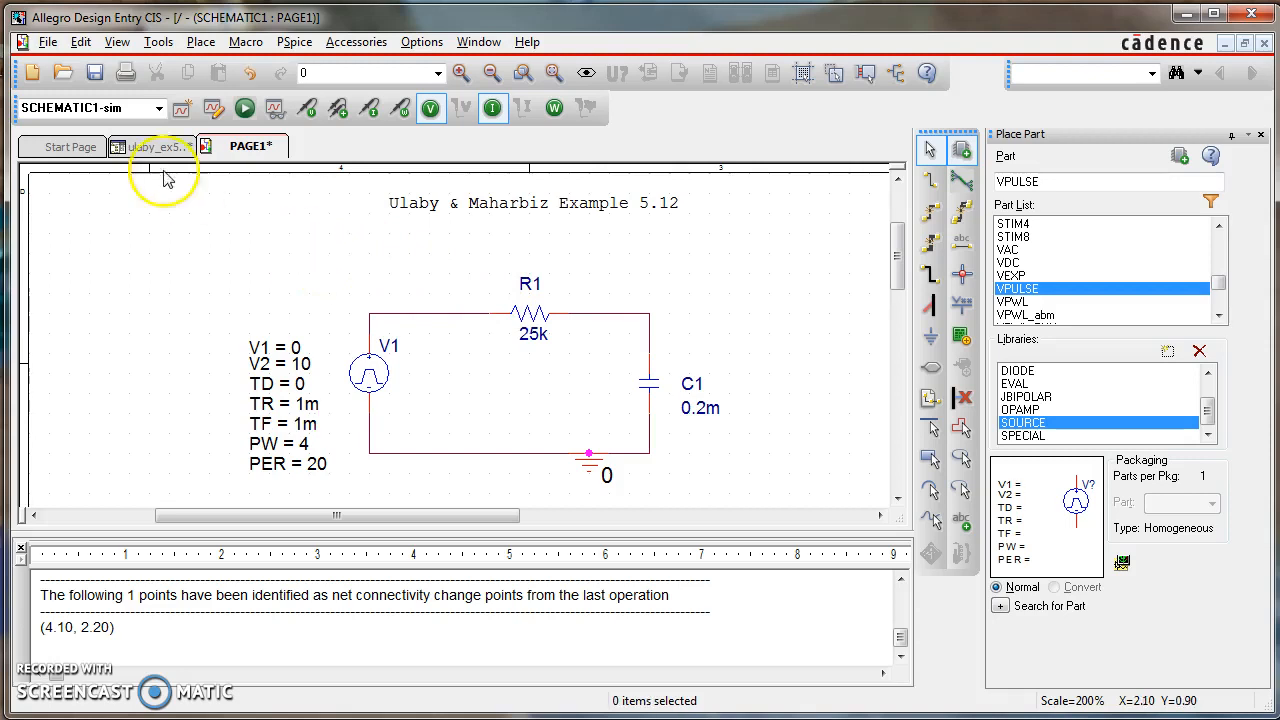
{"action": "left_click", "coordinate": [96, 76]}
{"action": "left_click", "coordinate": [379, 223]}
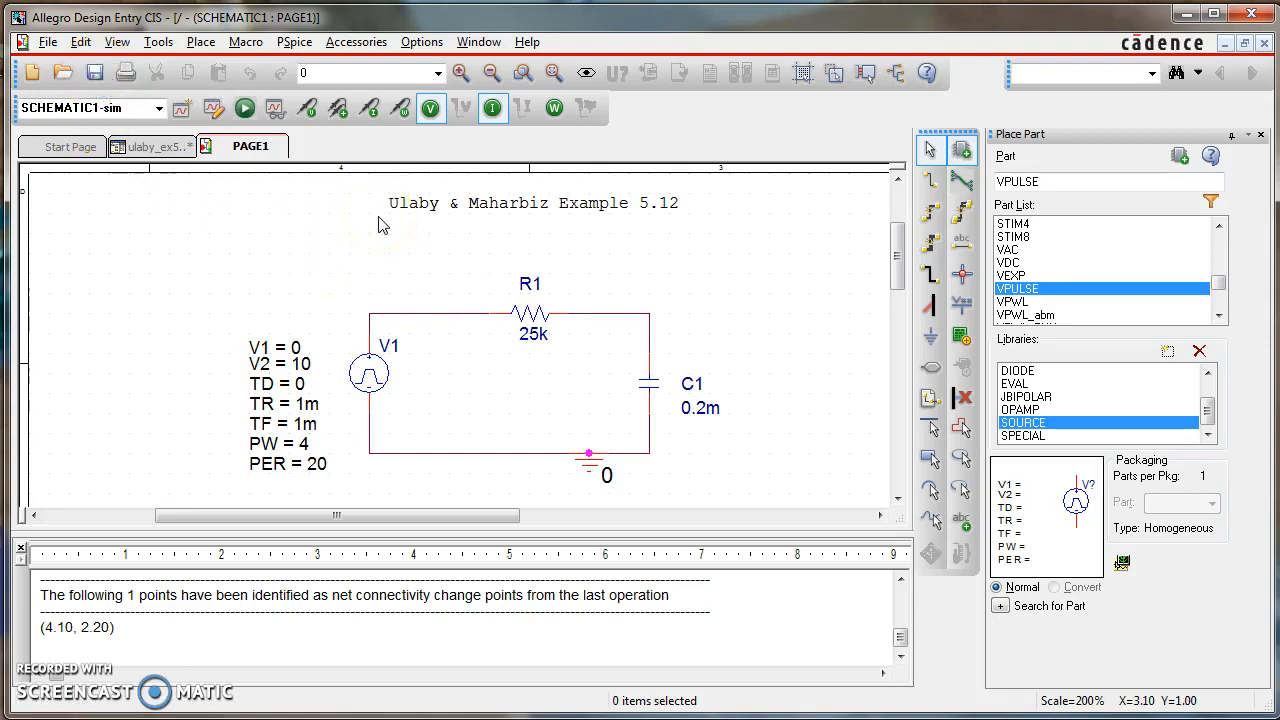
{"action": "left_click", "coordinate": [479, 295]}
{"action": "left_click", "coordinate": [704, 331]}
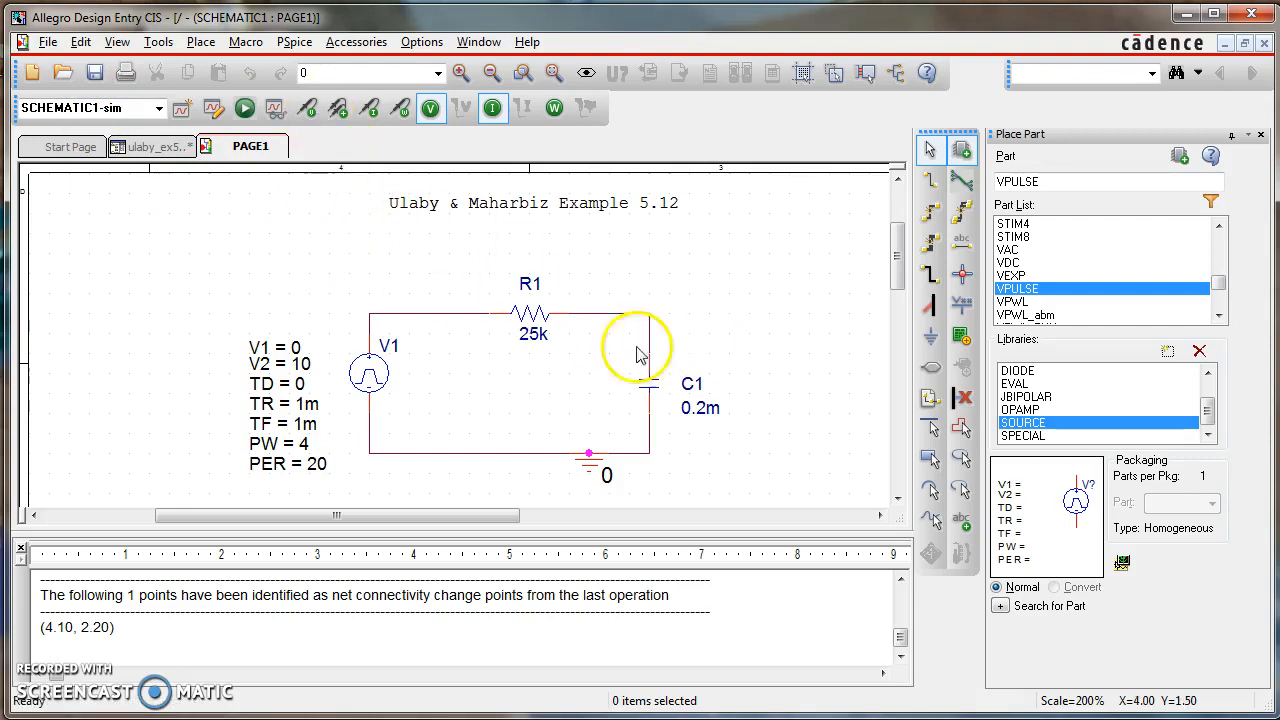
Place a PORTLEFT-L hierarchical port from CAPSYM at the corner node between R1 and C1
{"action": "left_click", "coordinate": [929, 370]}
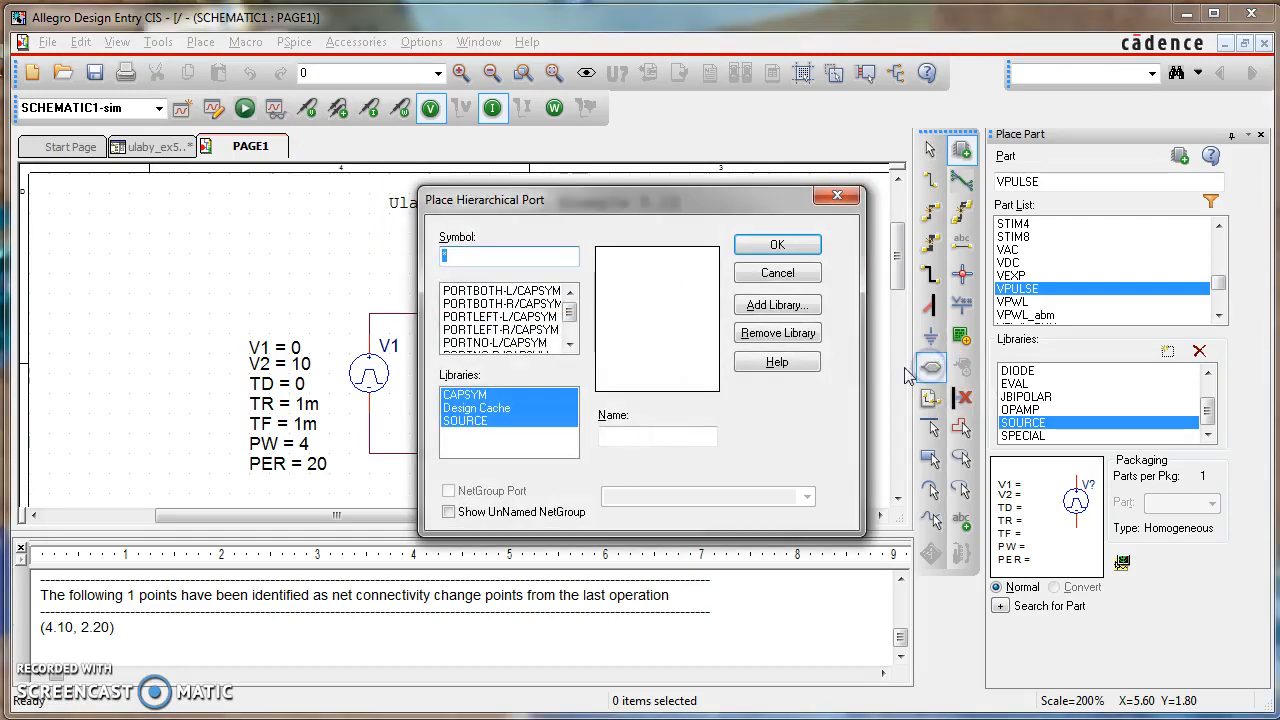
{"action": "left_click", "coordinate": [526, 317]}
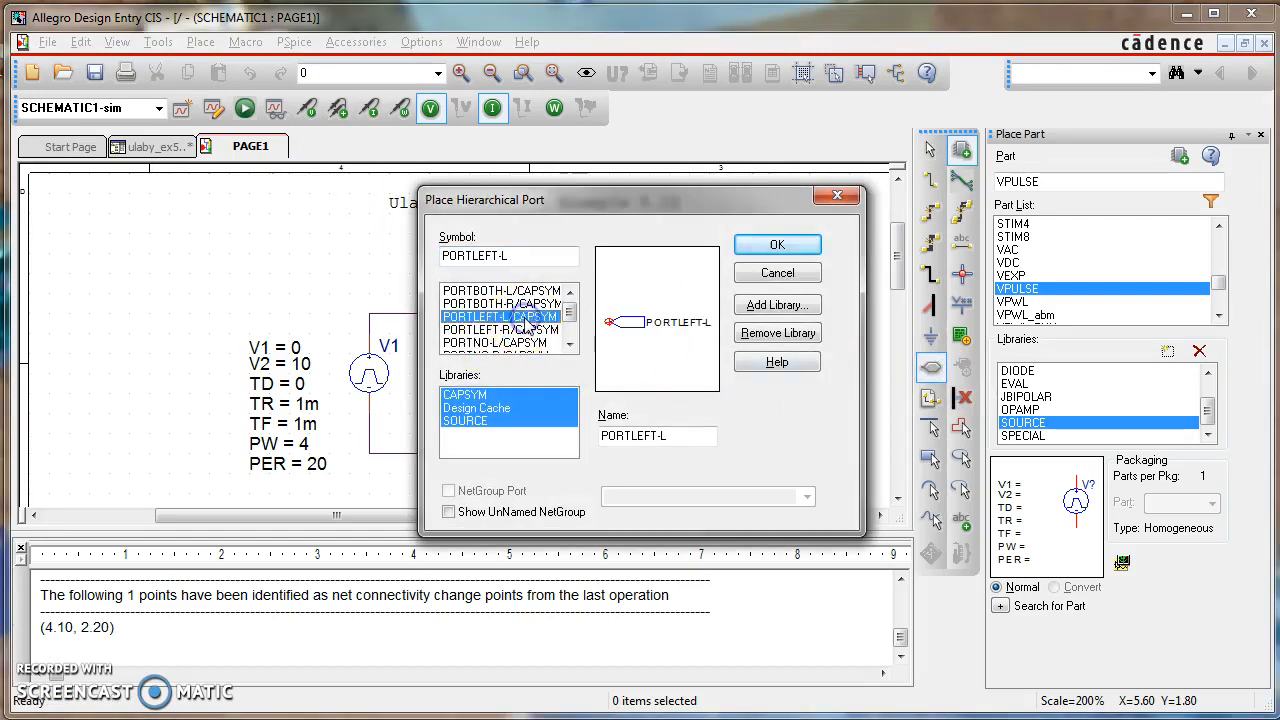
{"action": "left_click", "coordinate": [815, 250]}
{"action": "left_click", "coordinate": [688, 313]}
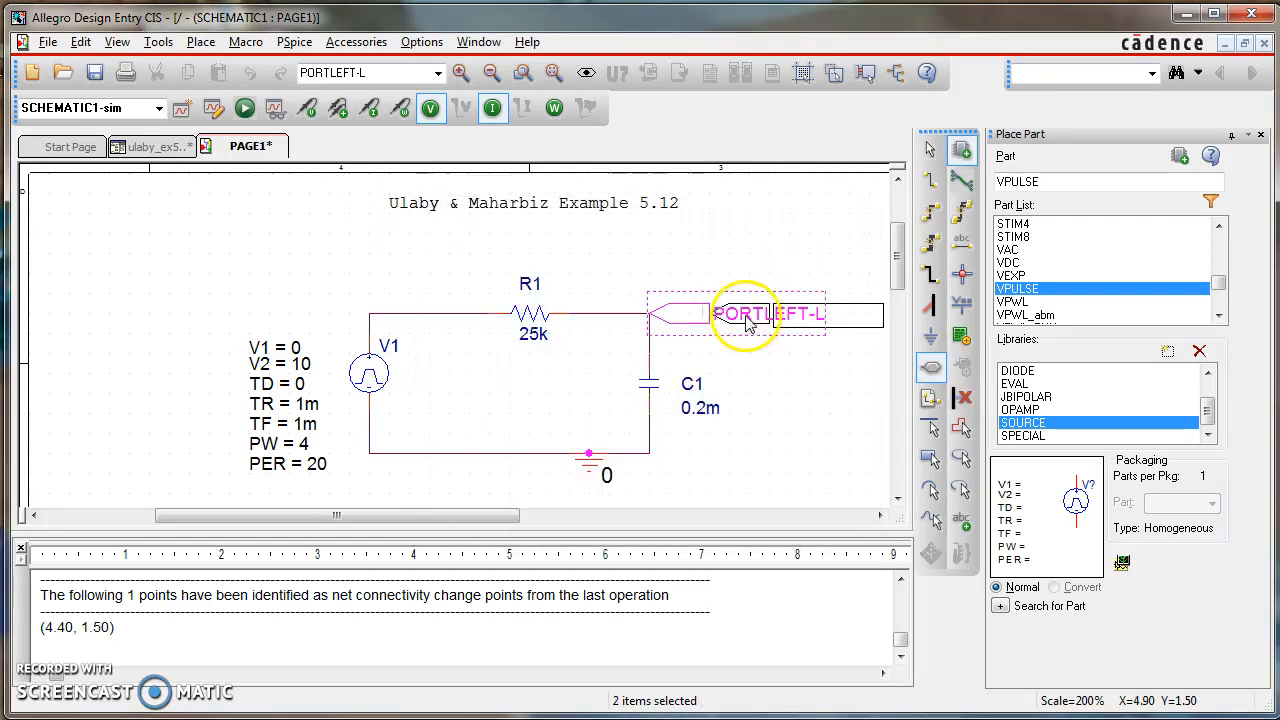
{"action": "right_click", "coordinate": [765, 330]}
{"action": "left_click", "coordinate": [772, 334]}
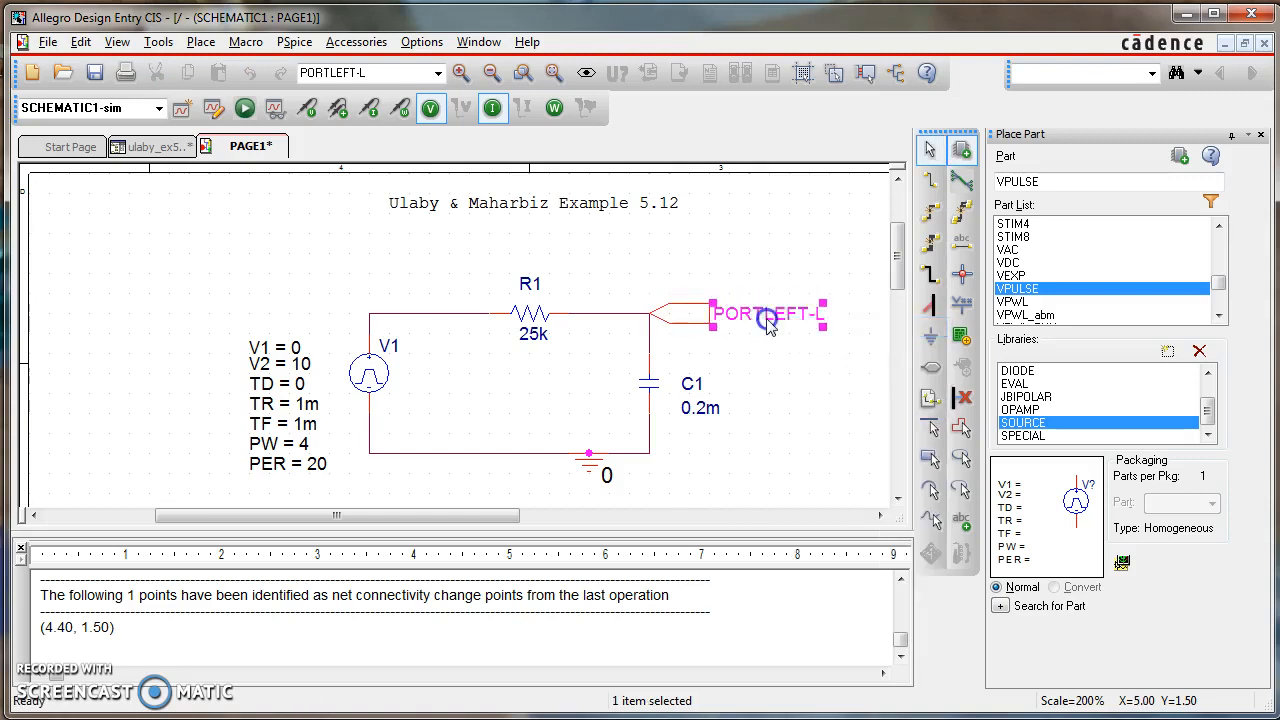
Rename the hierarchical port at the R1–C1 node to OUT and save the schematic
{"action": "double_click", "coordinate": [768, 327]}
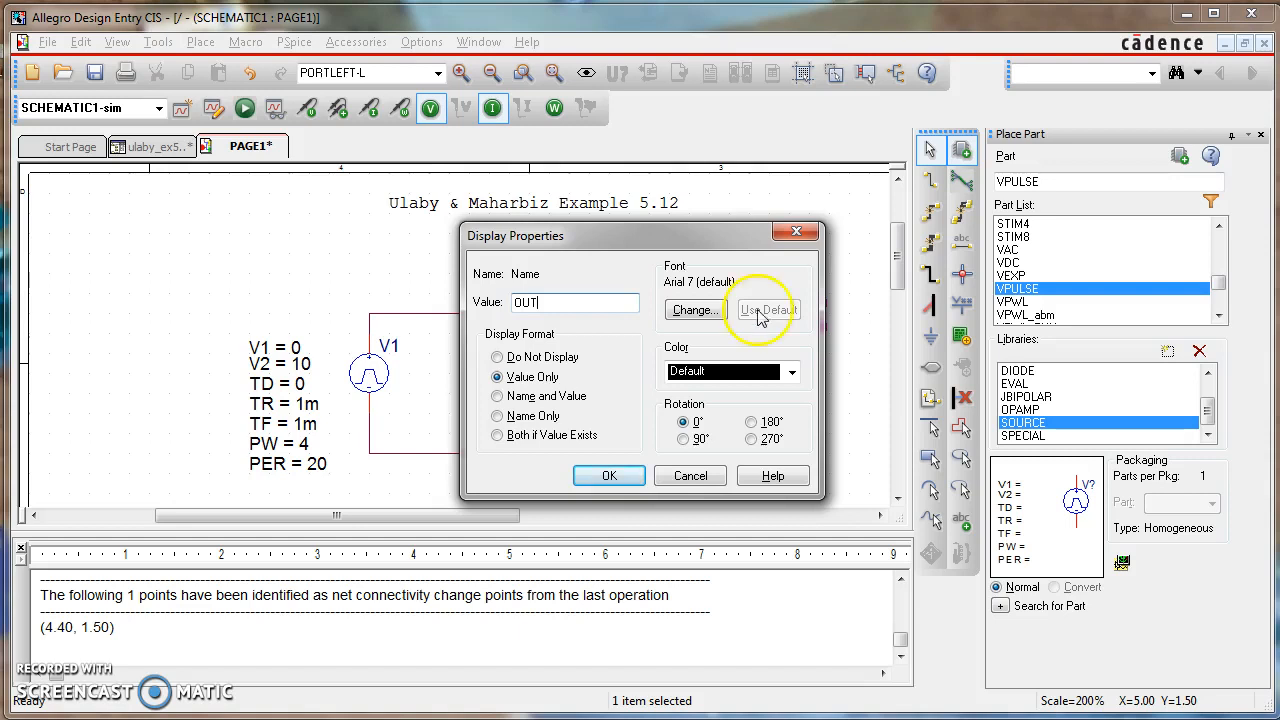
{"action": "left_click", "coordinate": [615, 476]}
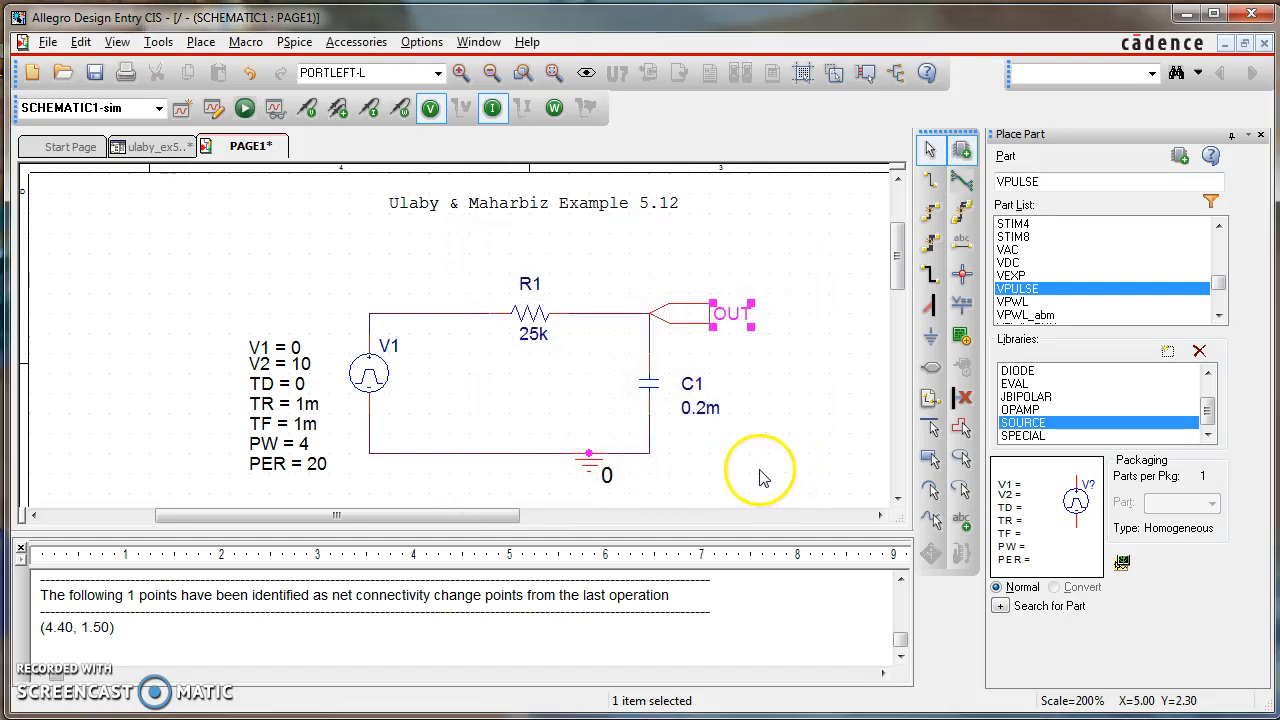
{"action": "left_click", "coordinate": [93, 75]}
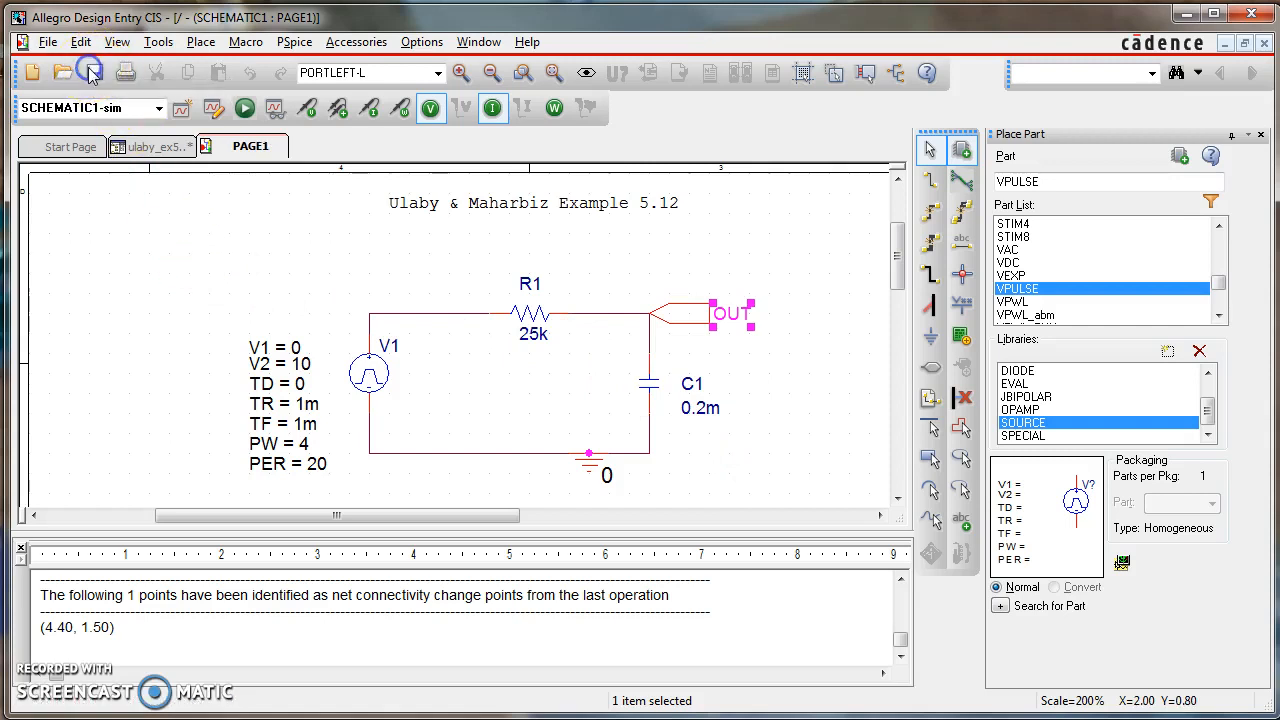
Run the transient simulation and add the V(OUT) trace to the empty graph
{"action": "left_click", "coordinate": [244, 109]}
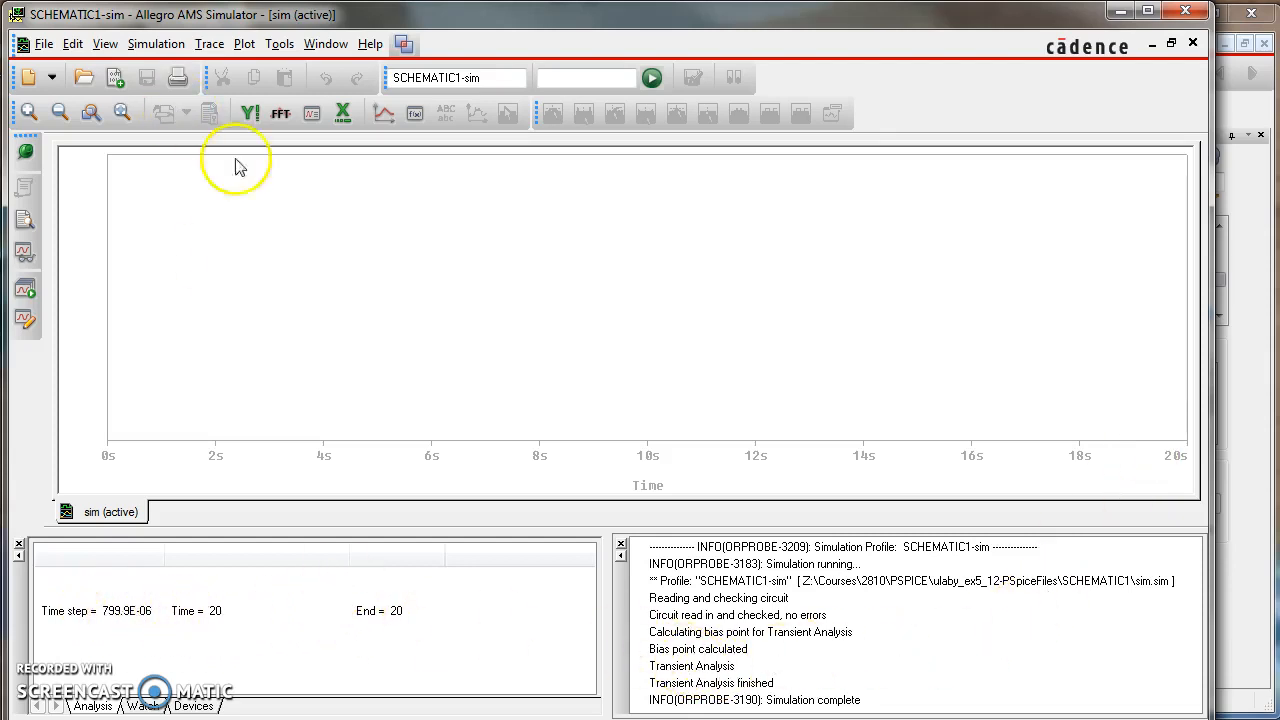
{"action": "left_click", "coordinate": [210, 46]}
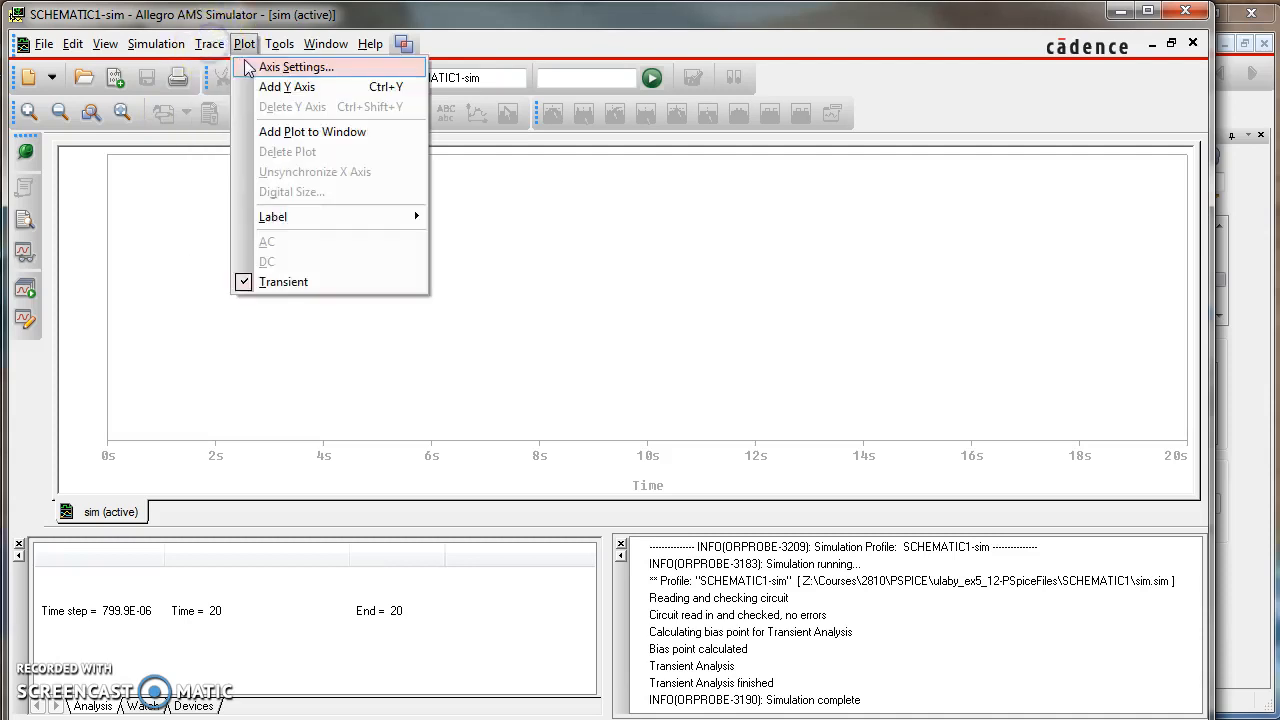
{"action": "left_click", "coordinate": [230, 68]}
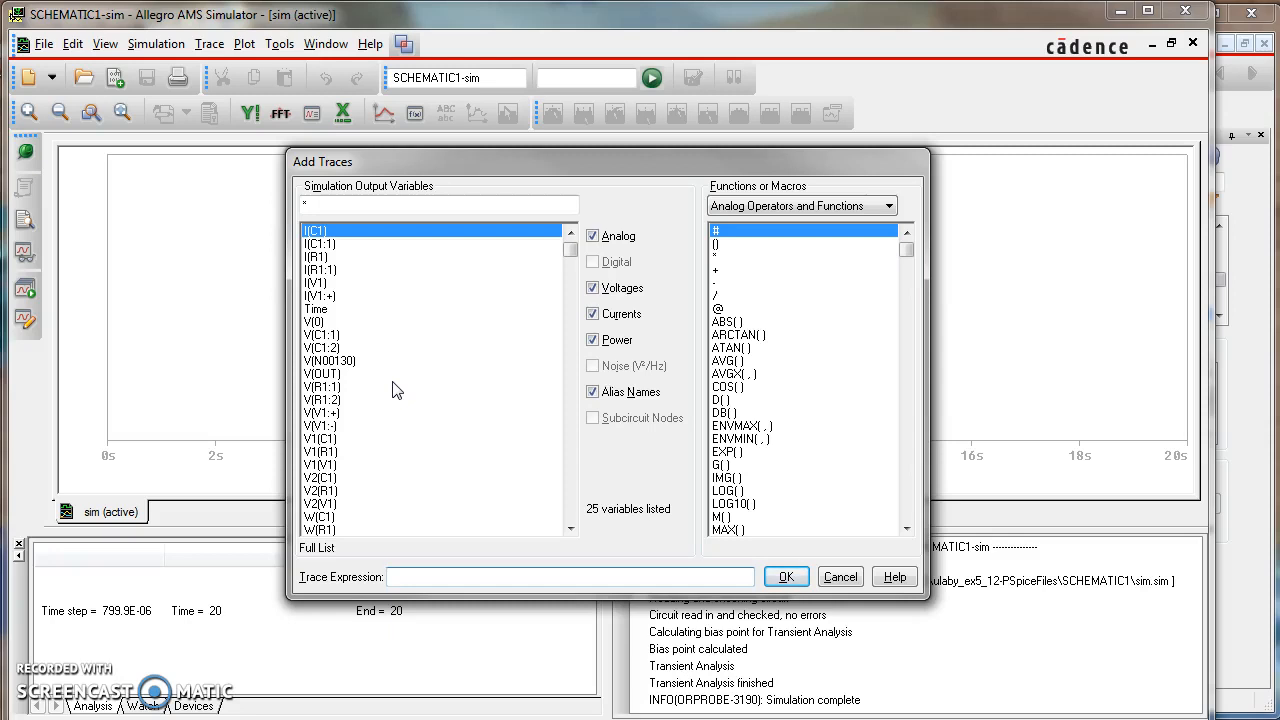
{"action": "left_click", "coordinate": [320, 375]}
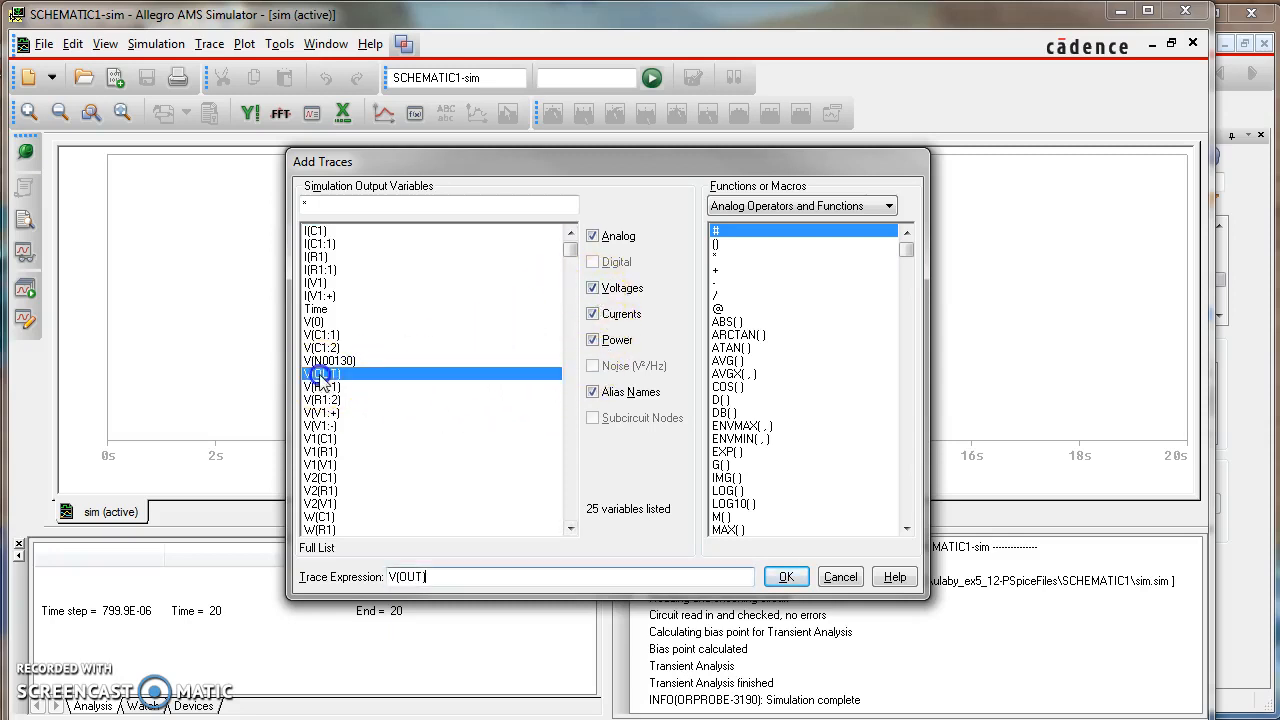
{"action": "left_click", "coordinate": [786, 580]}
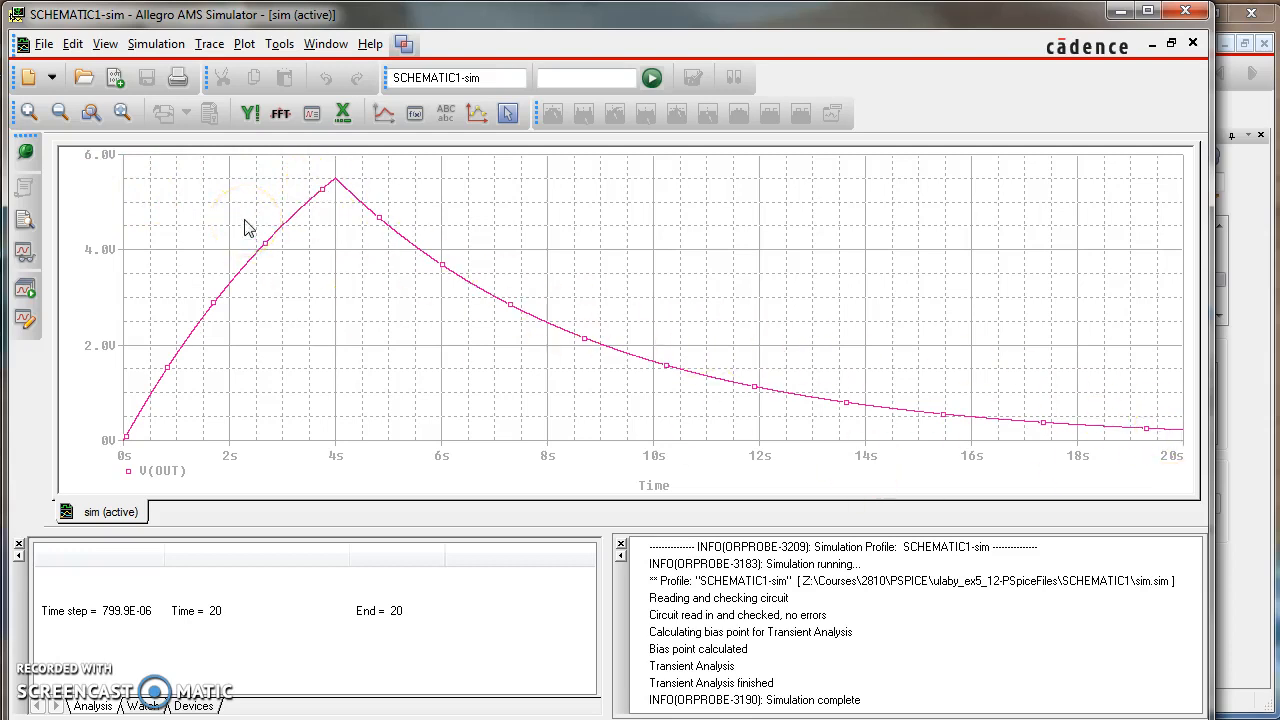
Add the source current trace I(V1:+) to the graph alongside V(OUT)
{"action": "left_click", "coordinate": [246, 47]}
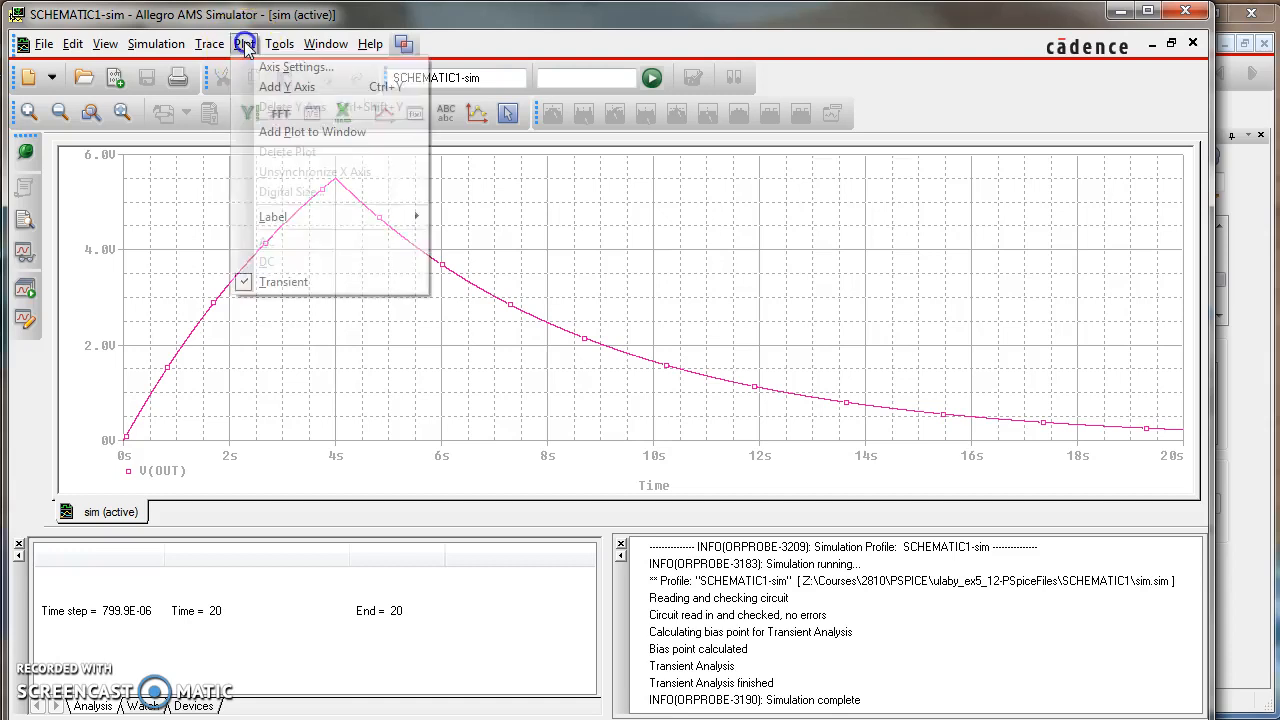
{"action": "mouse_move", "coordinate": [209, 44]}
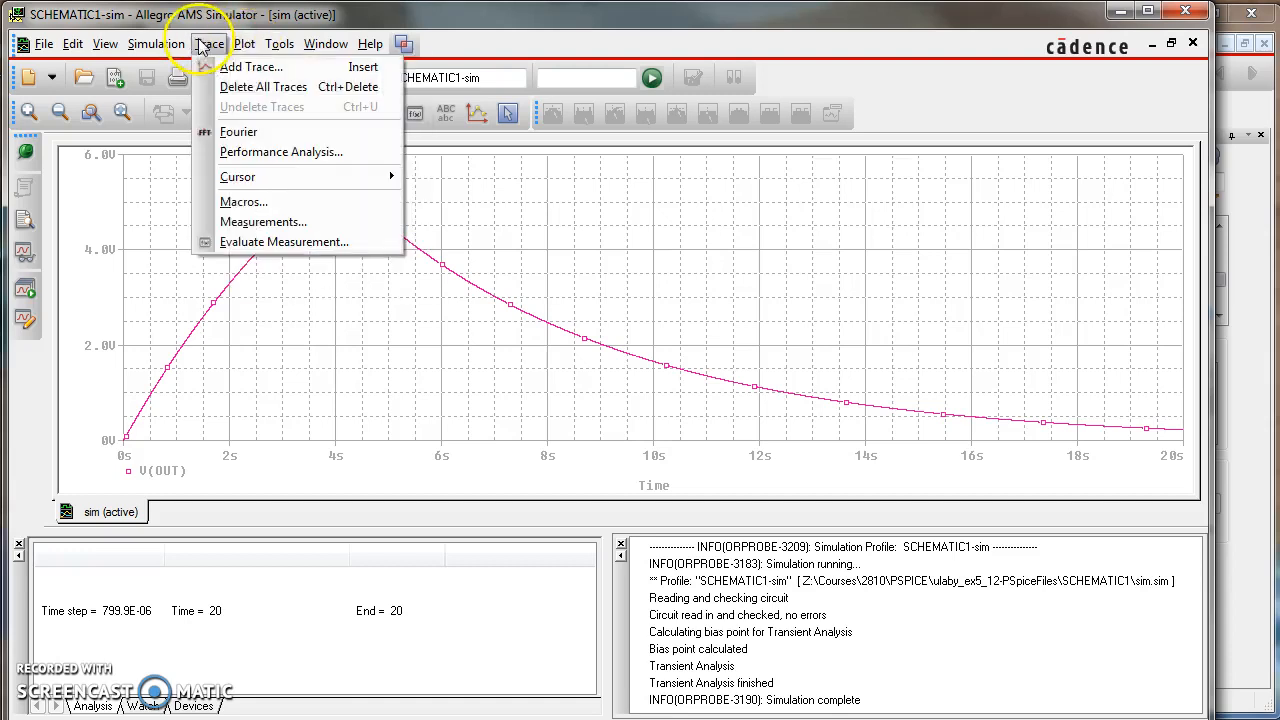
{"action": "left_click", "coordinate": [250, 73]}
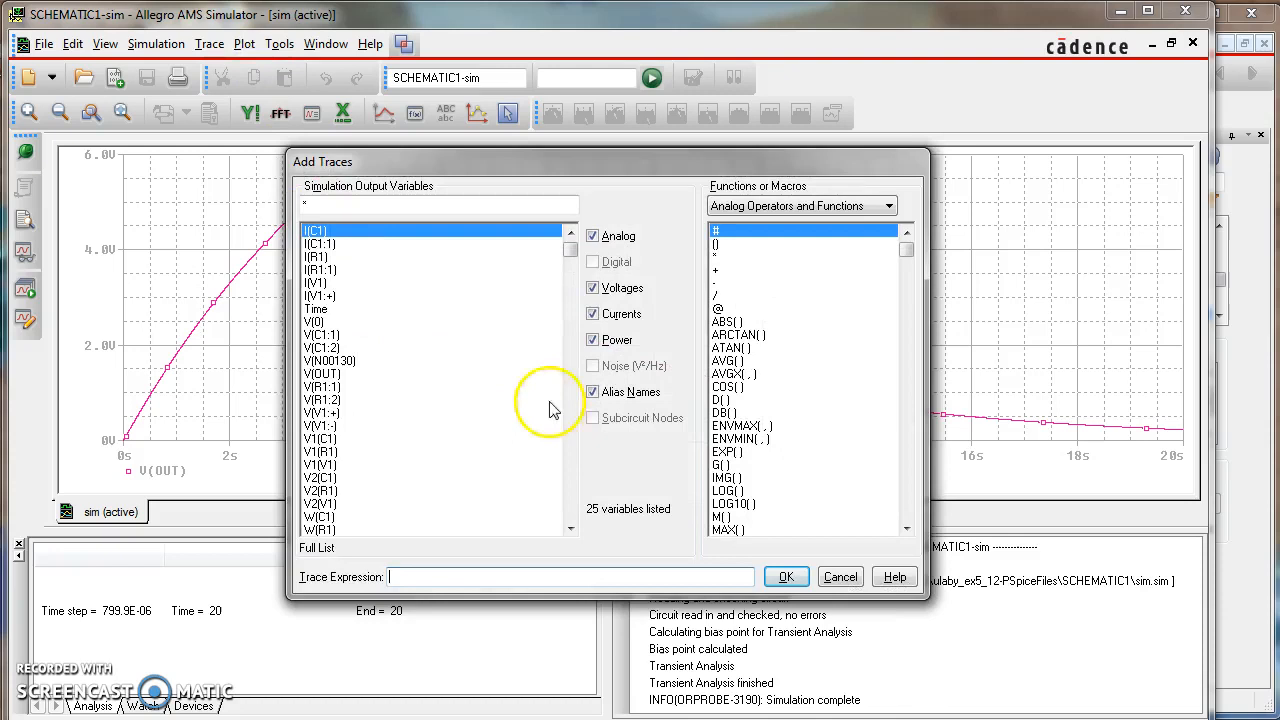
{"action": "left_click_drag", "start_coordinate": [571, 249], "coordinate": [569, 263]}
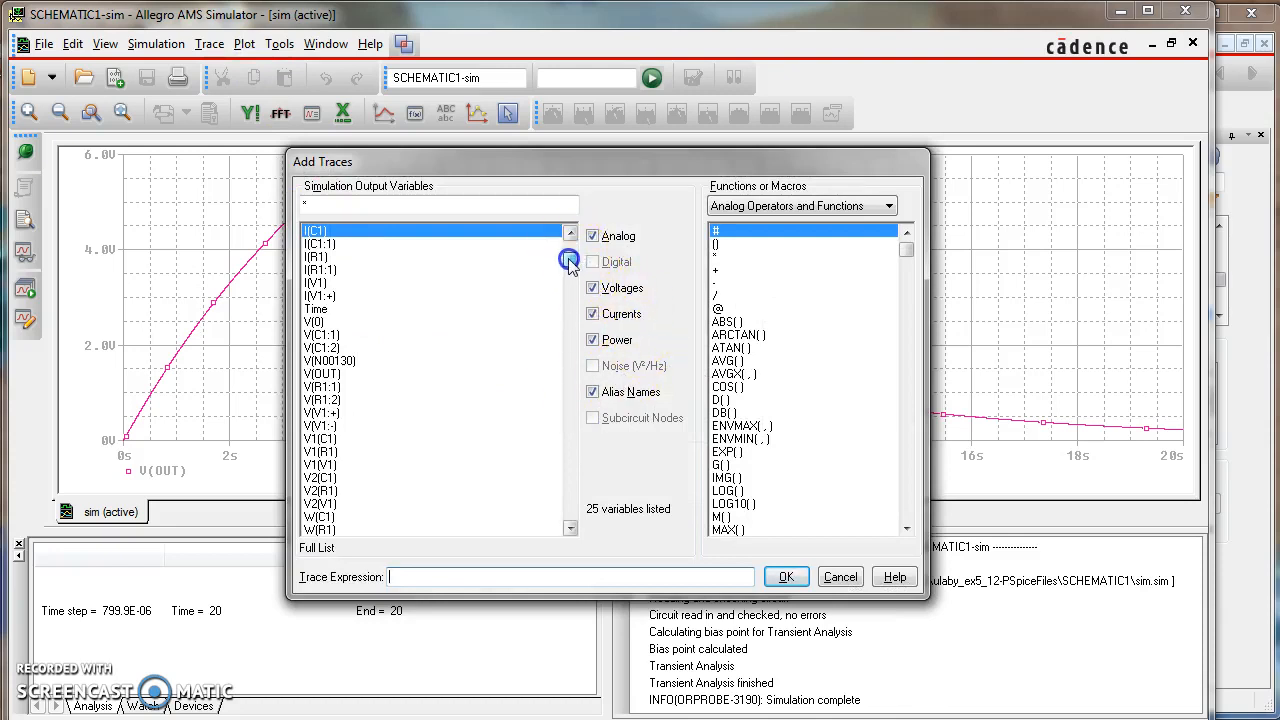
{"action": "left_click", "coordinate": [328, 296]}
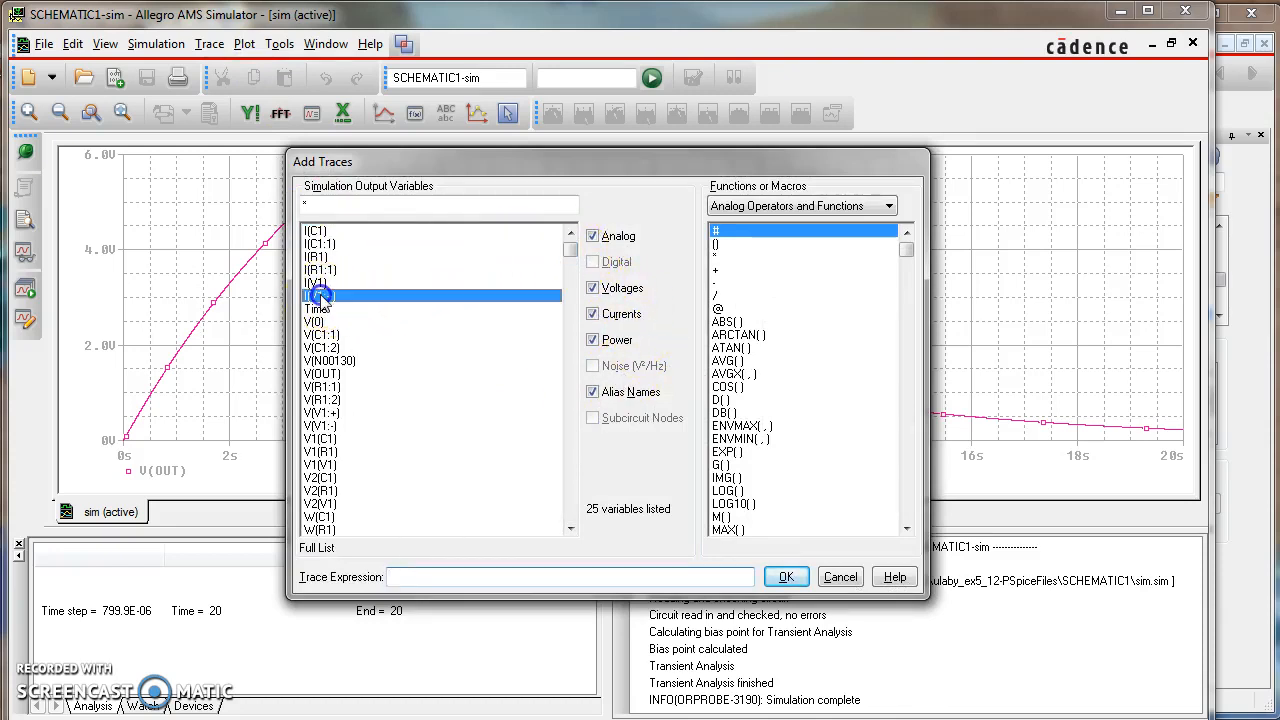
{"action": "left_click", "coordinate": [786, 577]}
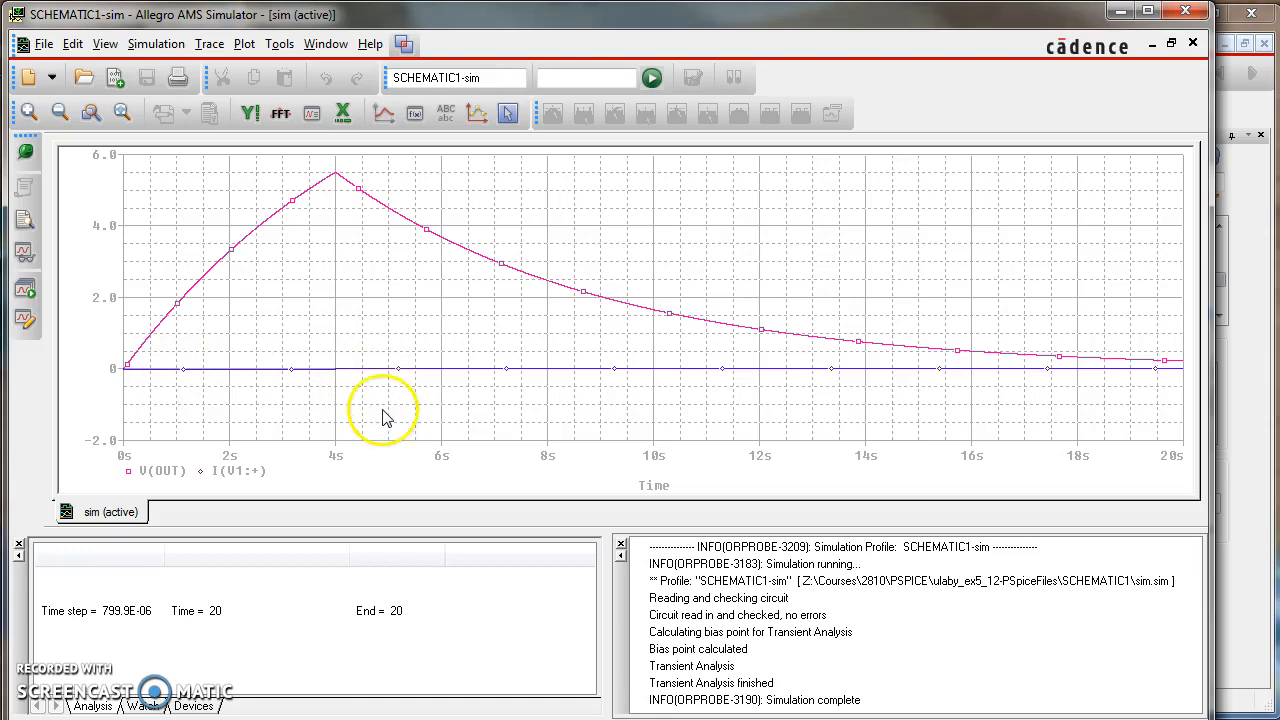
Delete all traces from the graph and plot only the source current I(V1:+)
{"action": "left_click", "coordinate": [218, 48]}
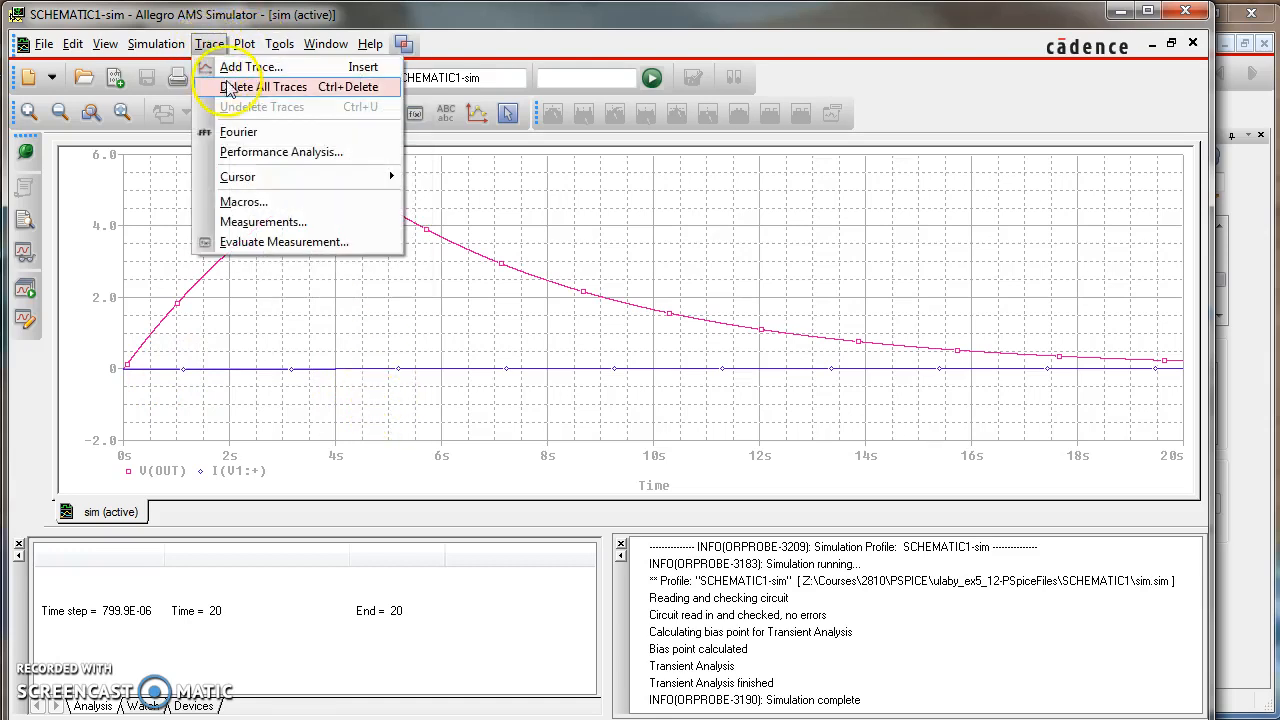
{"action": "left_click", "coordinate": [233, 87]}
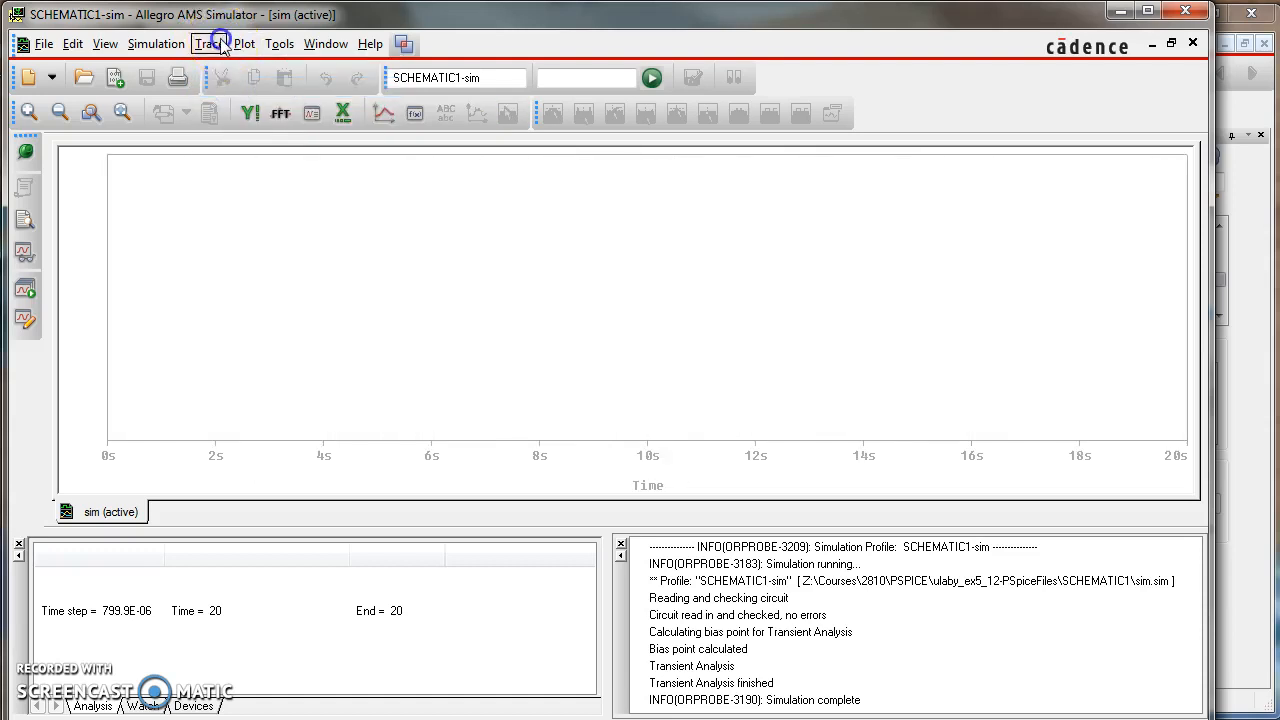
{"action": "left_click", "coordinate": [211, 44]}
{"action": "left_click", "coordinate": [237, 68]}
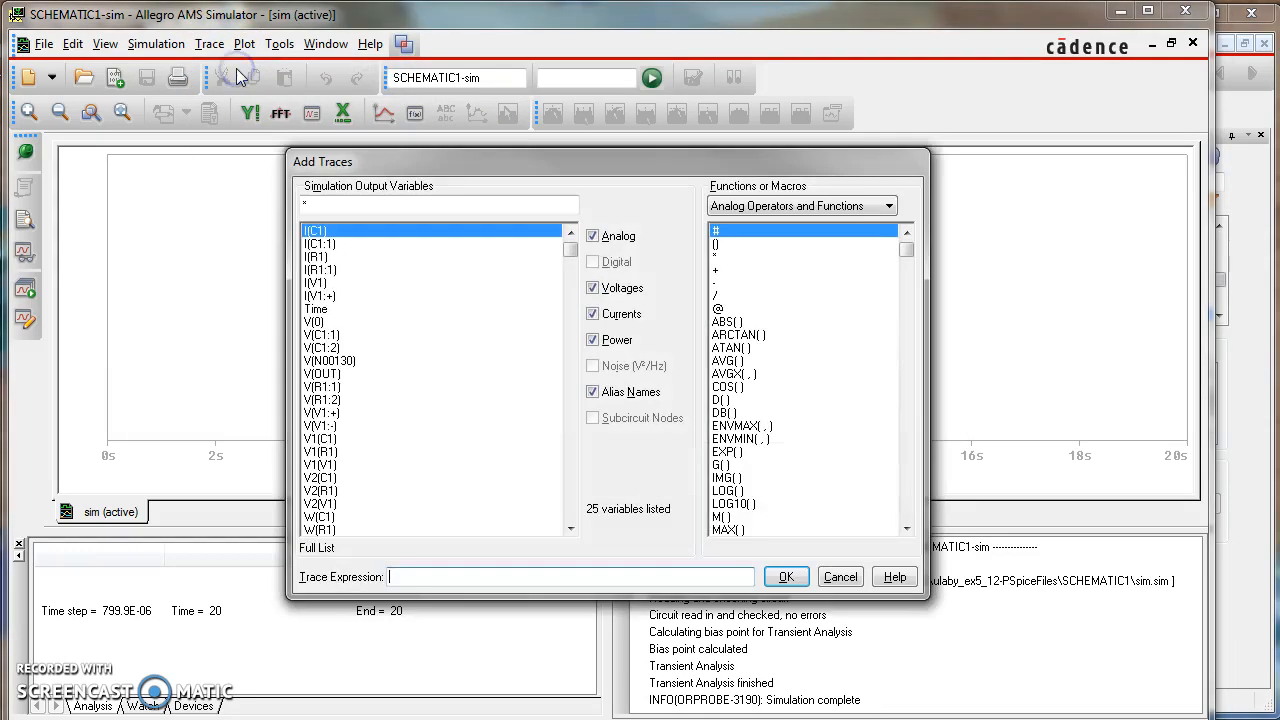
{"action": "left_click", "coordinate": [318, 296]}
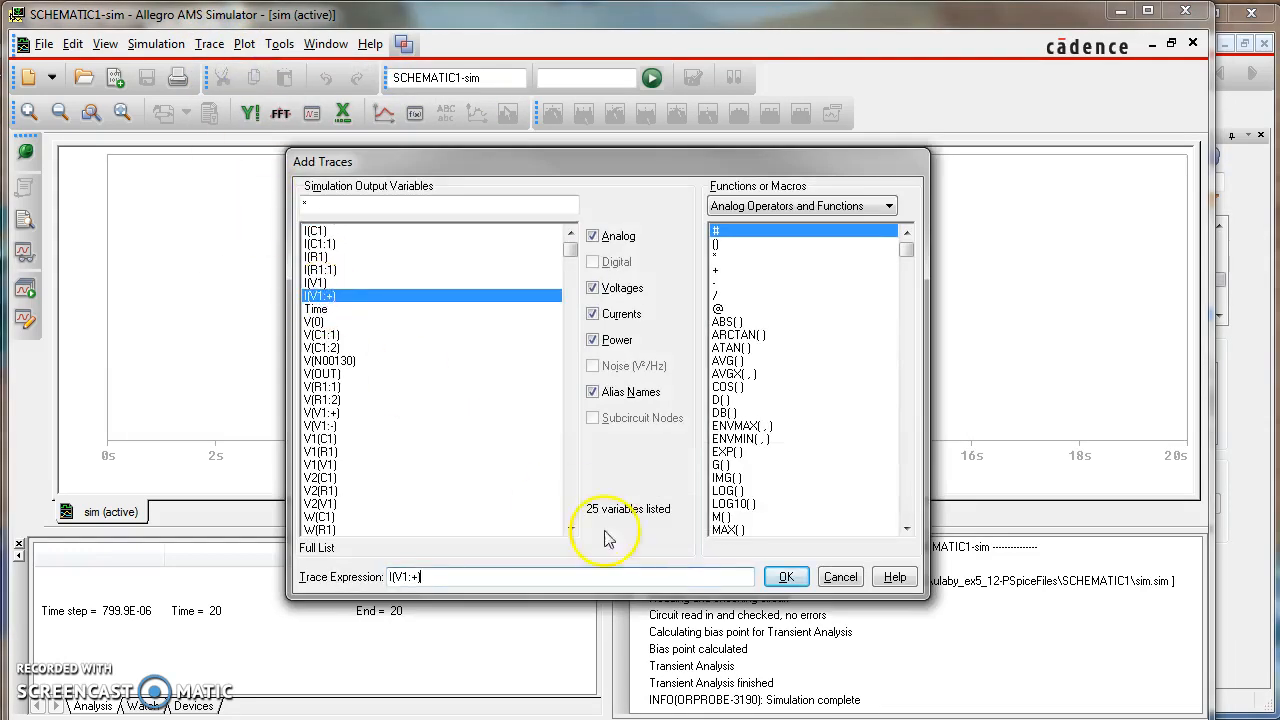
{"action": "left_click", "coordinate": [786, 578]}
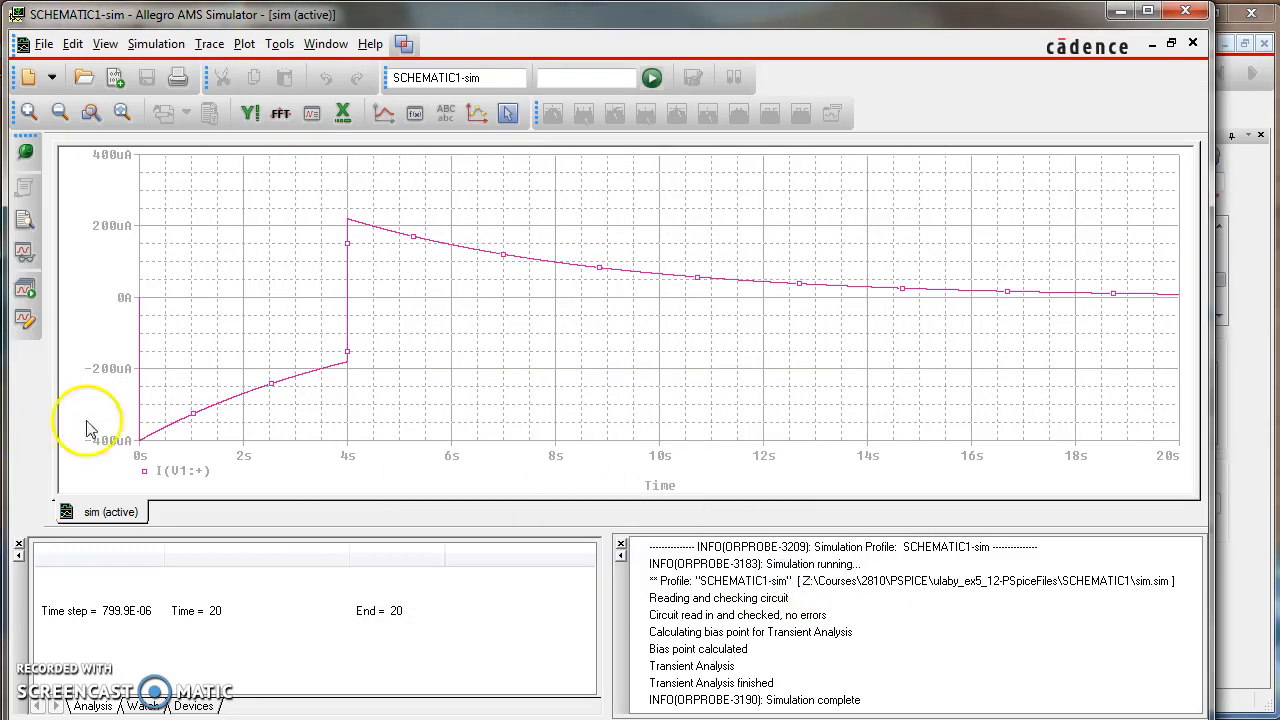
Clear the source current from the graph and plot the capacitor current I(C1) instead
{"action": "left_click", "coordinate": [141, 449]}
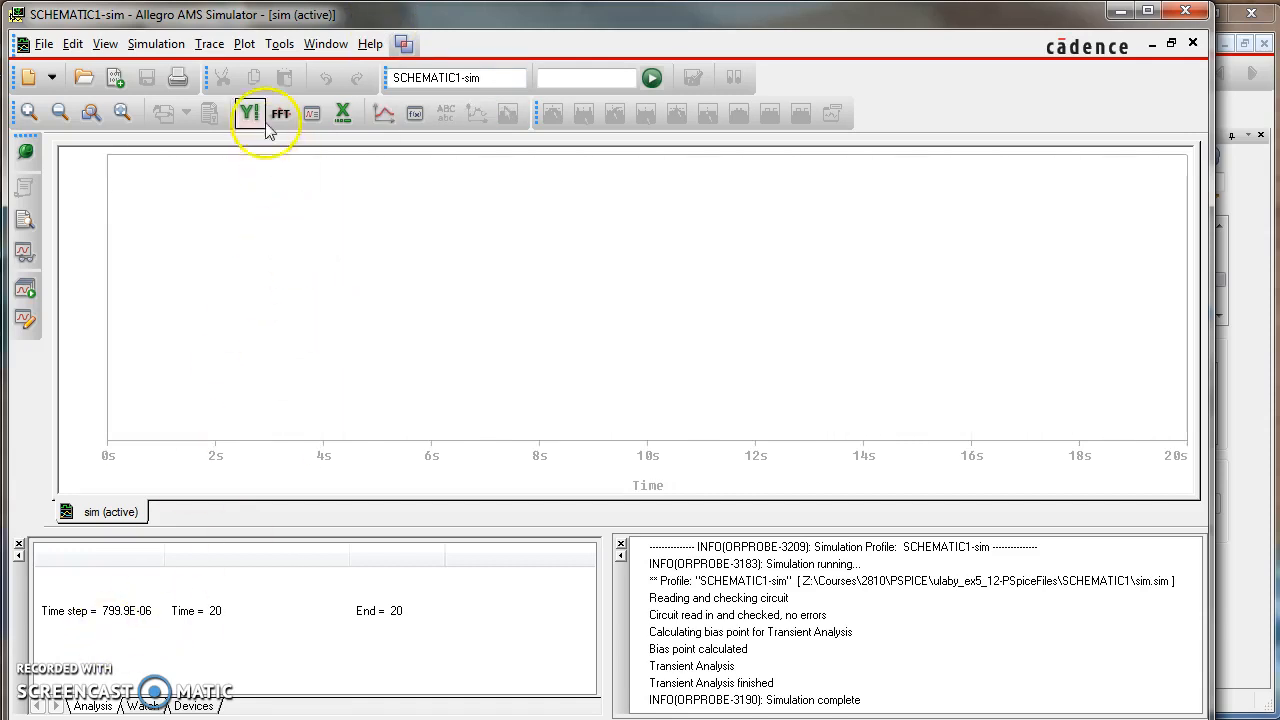
{"action": "left_click", "coordinate": [209, 44]}
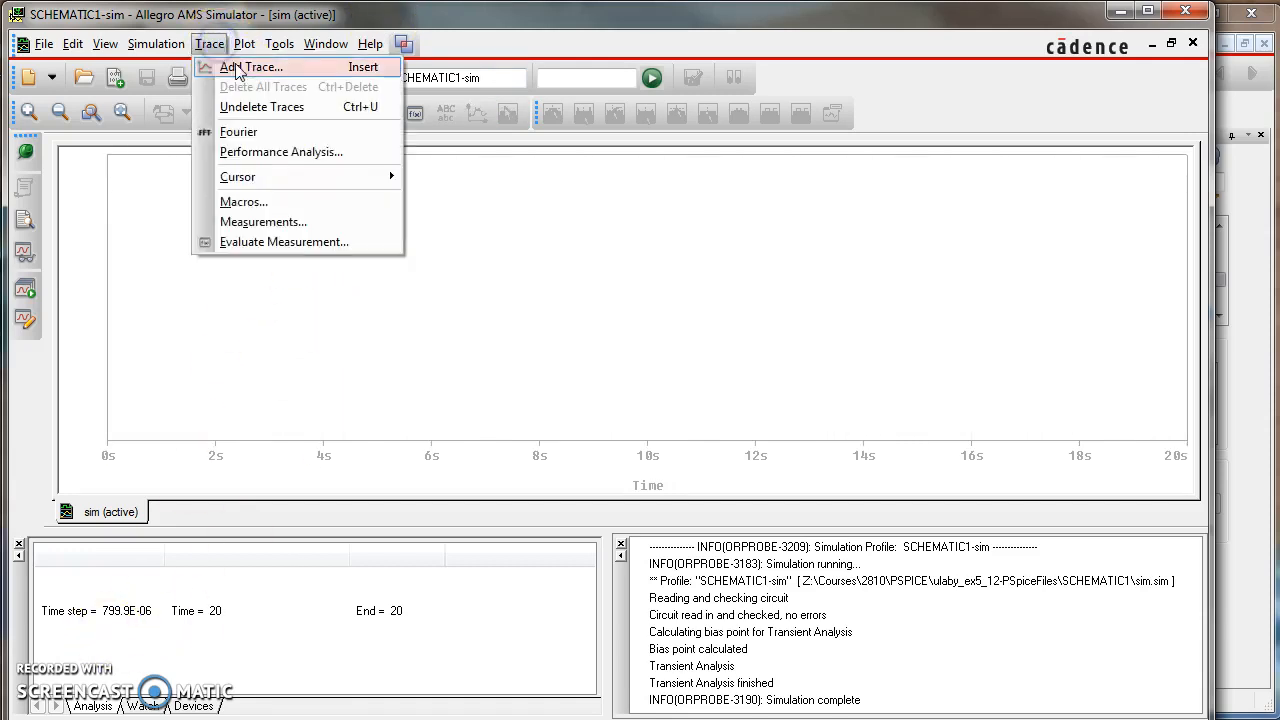
{"action": "left_click", "coordinate": [240, 64]}
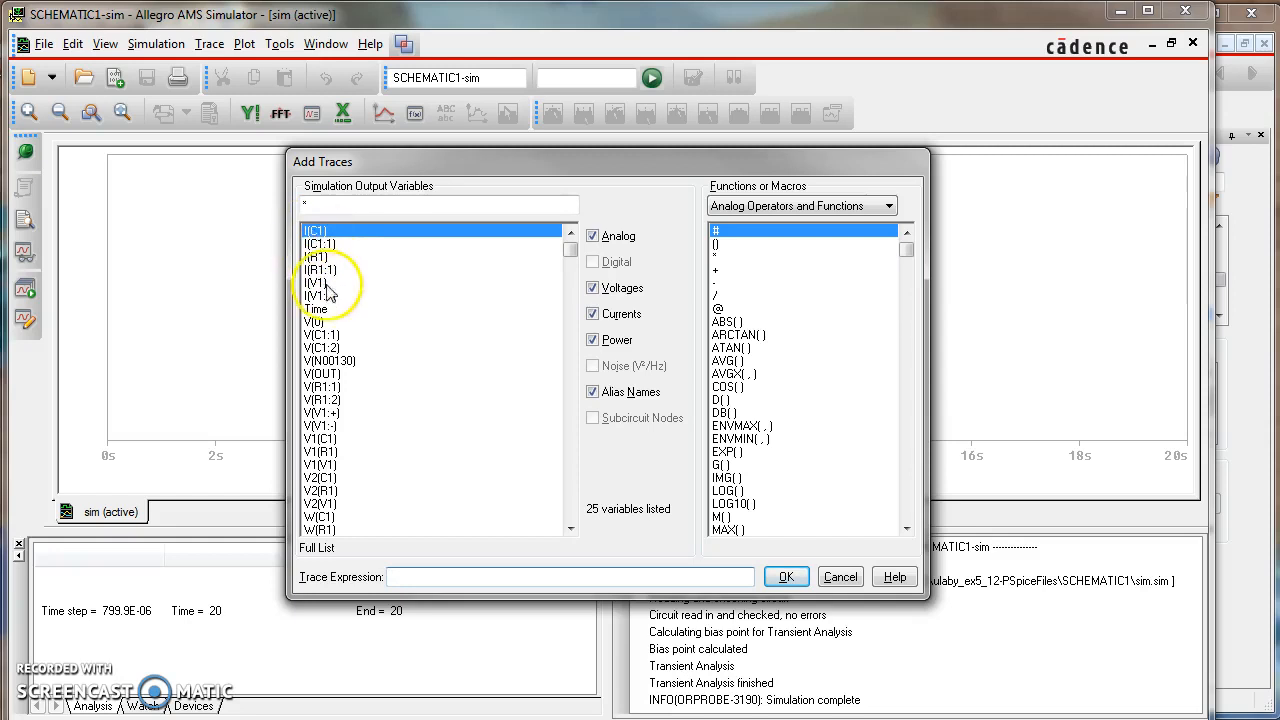
{"action": "left_click", "coordinate": [786, 576]}
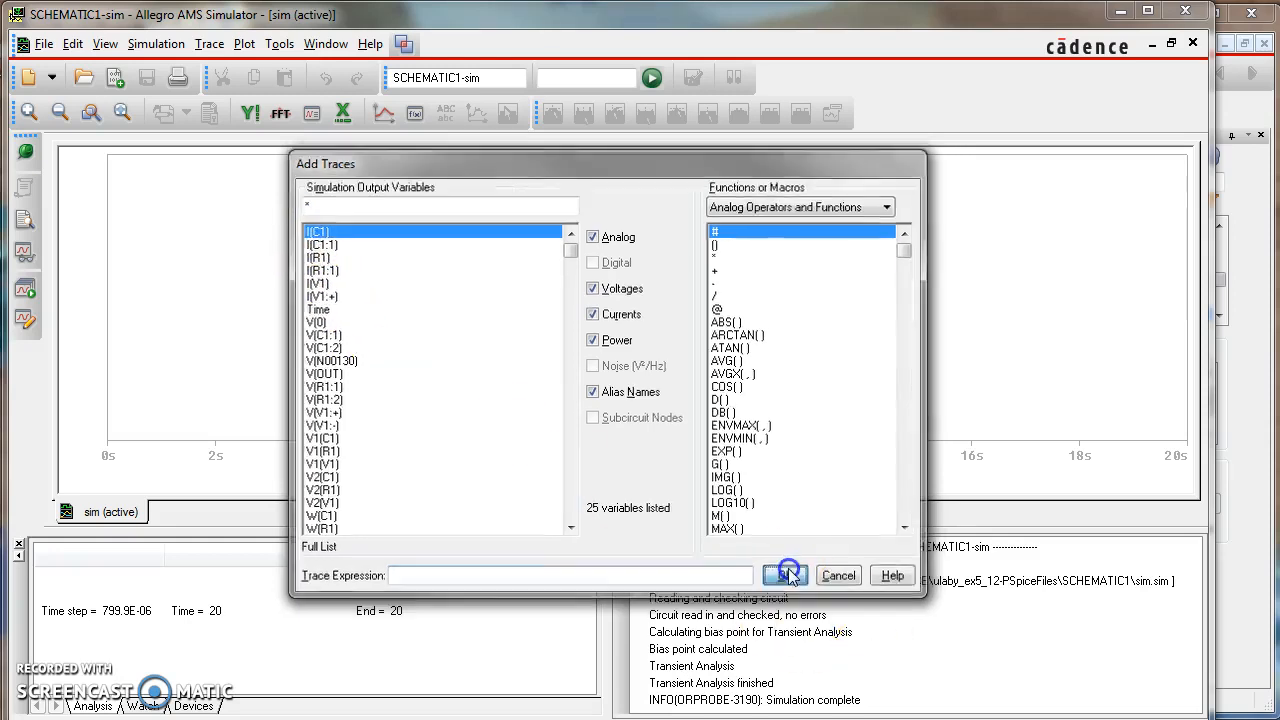
{"action": "left_click", "coordinate": [318, 231]}
{"action": "left_click", "coordinate": [786, 577]}
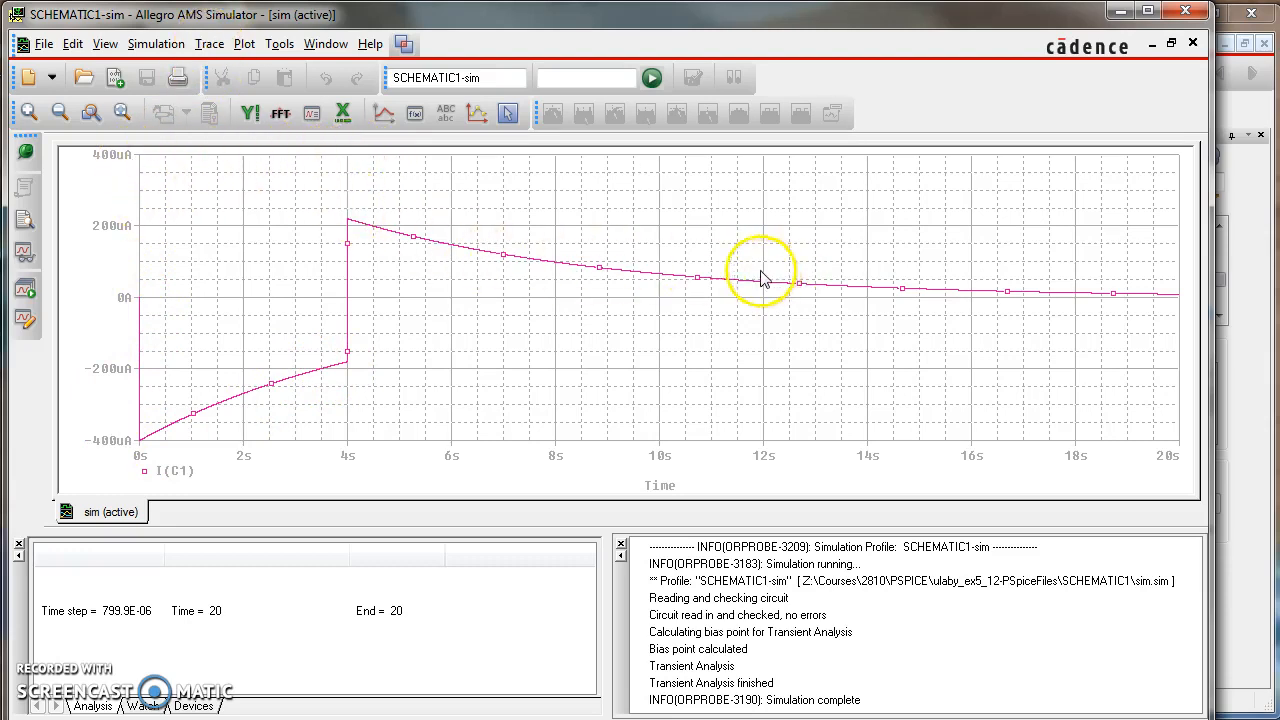
{"action": "left_click", "coordinate": [244, 44]}
{"action": "left_click", "coordinate": [232, 62]}
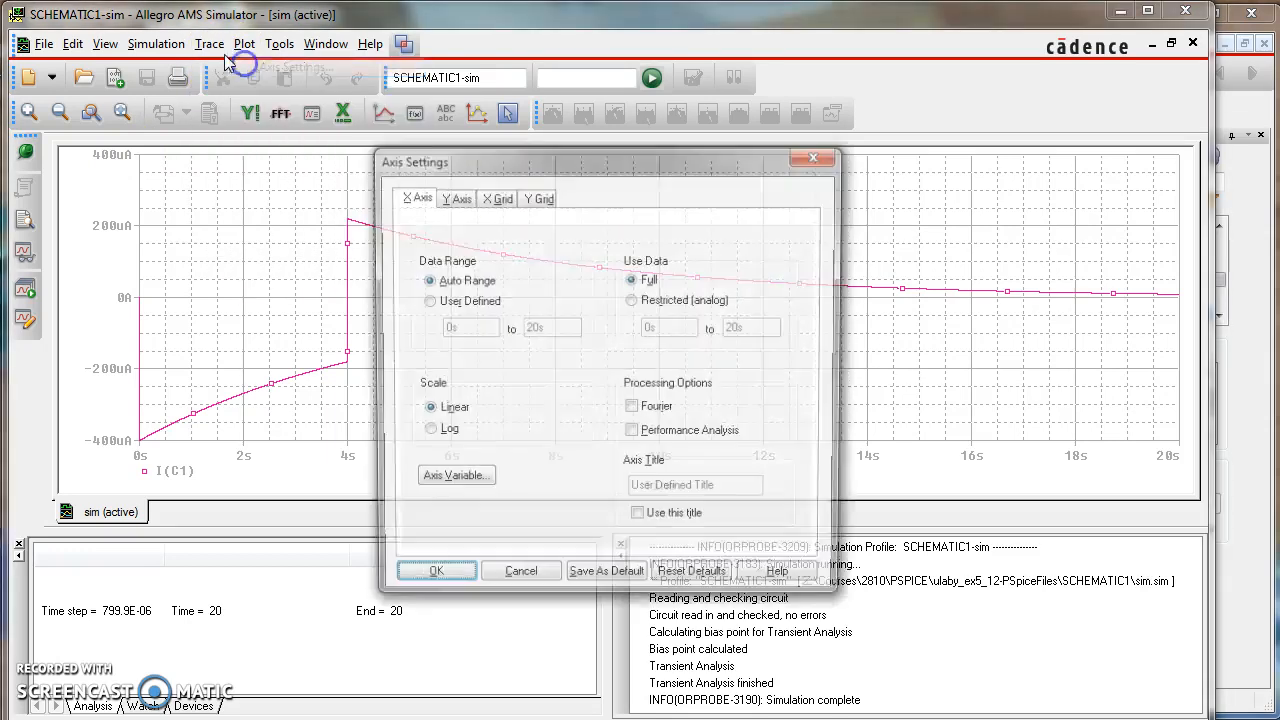
{"action": "left_click", "coordinate": [813, 158]}
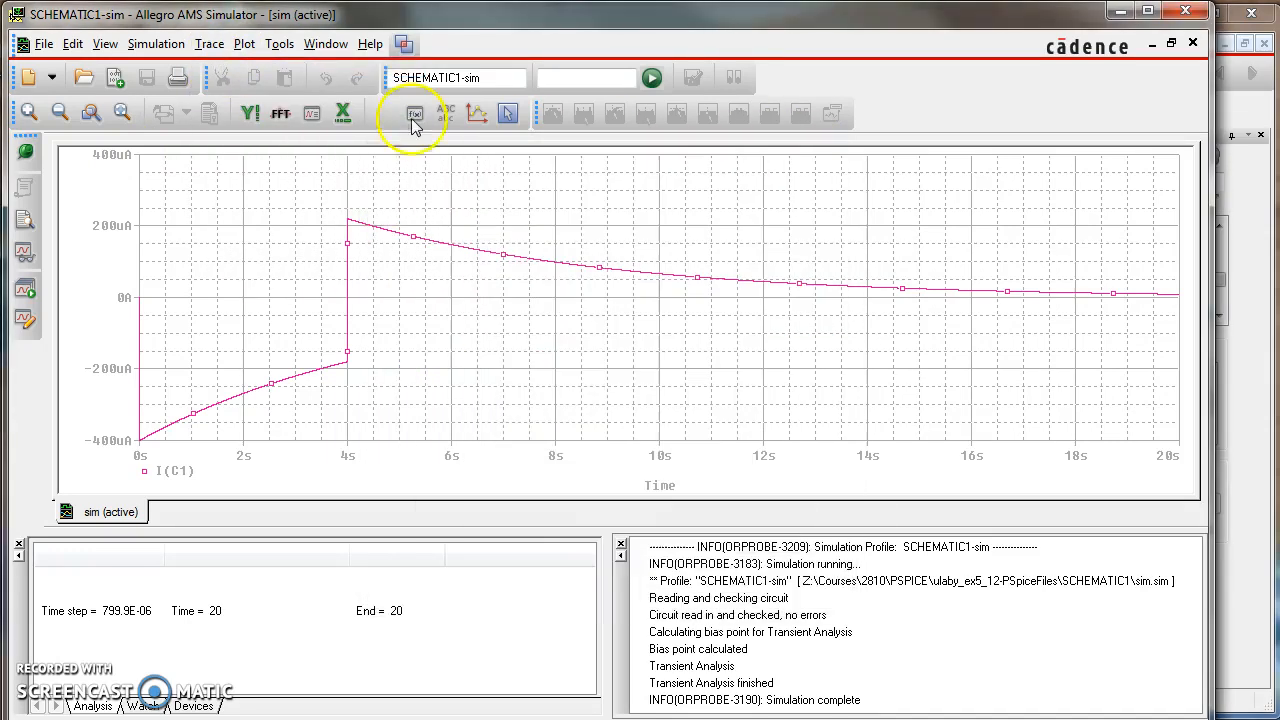
{"action": "left_click", "coordinate": [212, 45]}
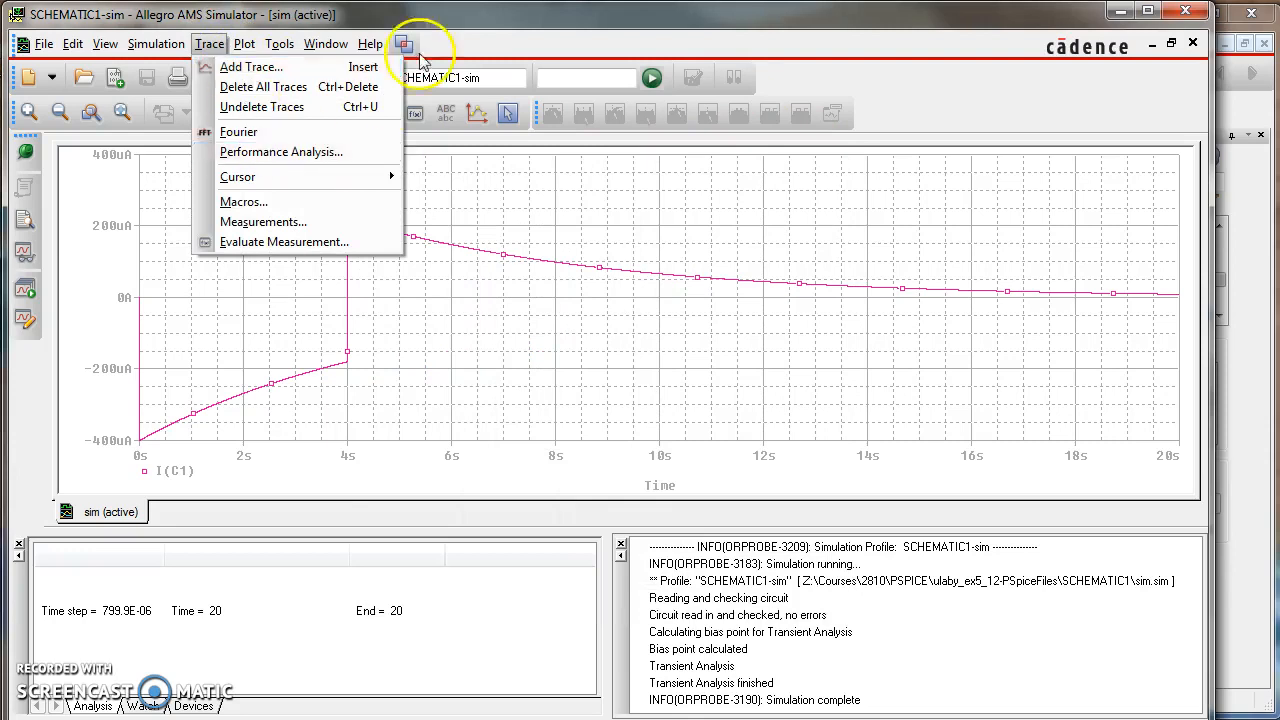
{"action": "left_click", "coordinate": [420, 22]}
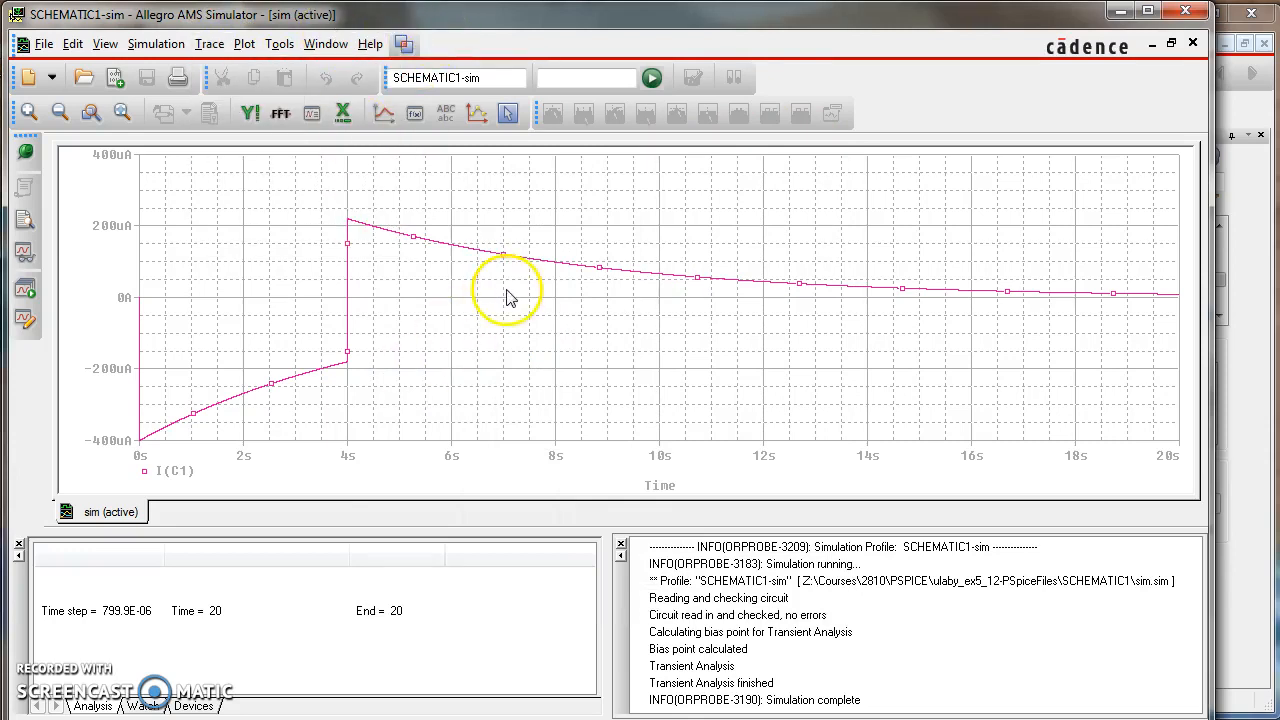
Delete all traces from the graph and plot the capacitor power W(C1)
{"action": "left_click", "coordinate": [210, 44]}
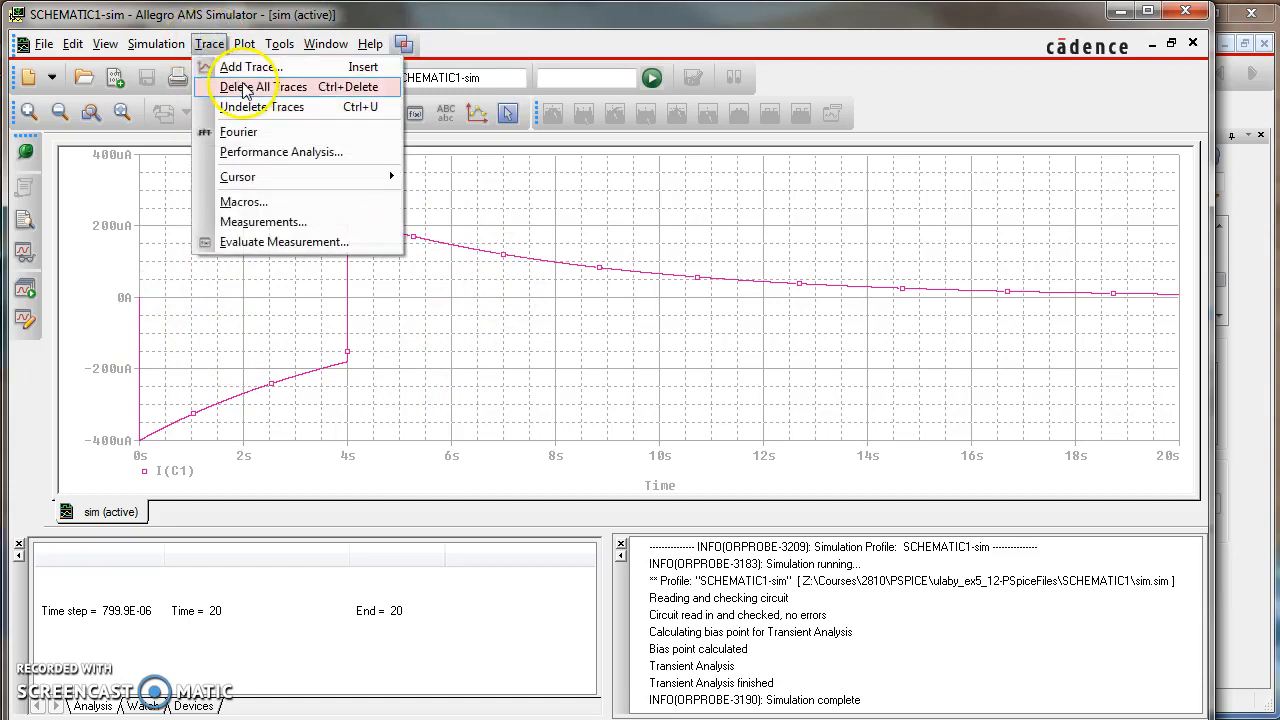
{"action": "left_click", "coordinate": [244, 88]}
{"action": "left_click", "coordinate": [210, 44]}
{"action": "left_click", "coordinate": [245, 66]}
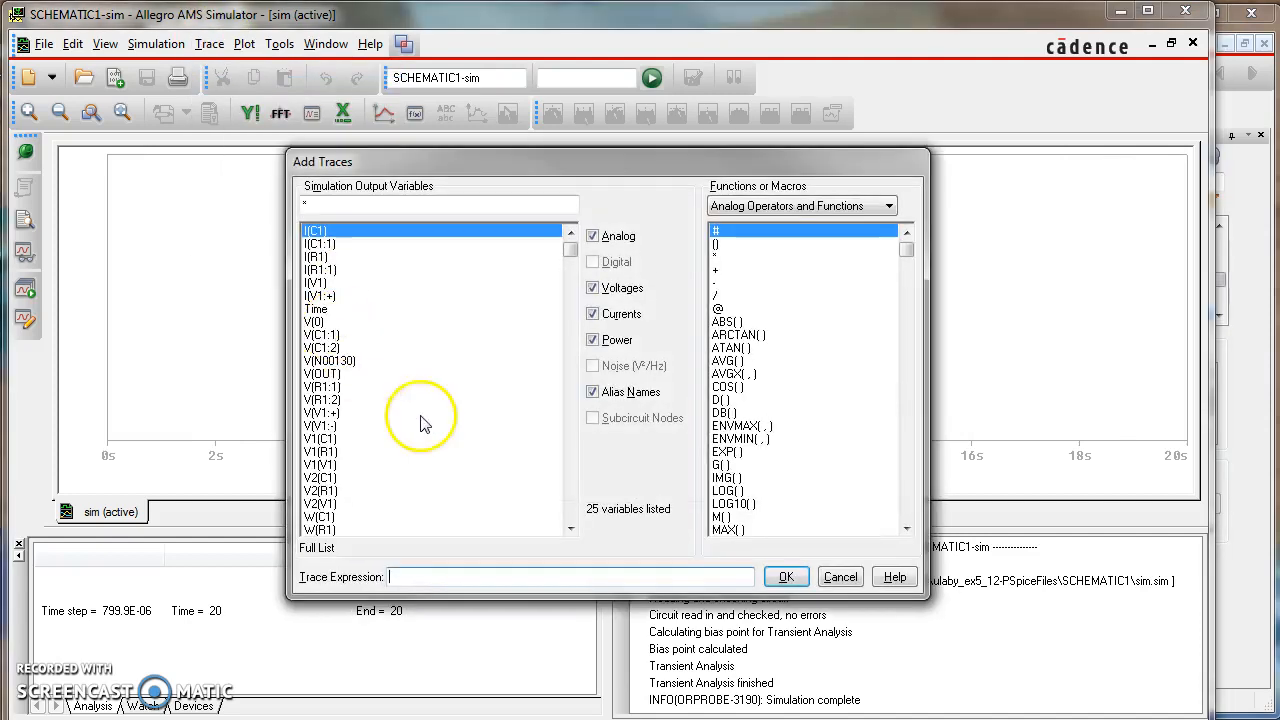
{"action": "left_click", "coordinate": [330, 516]}
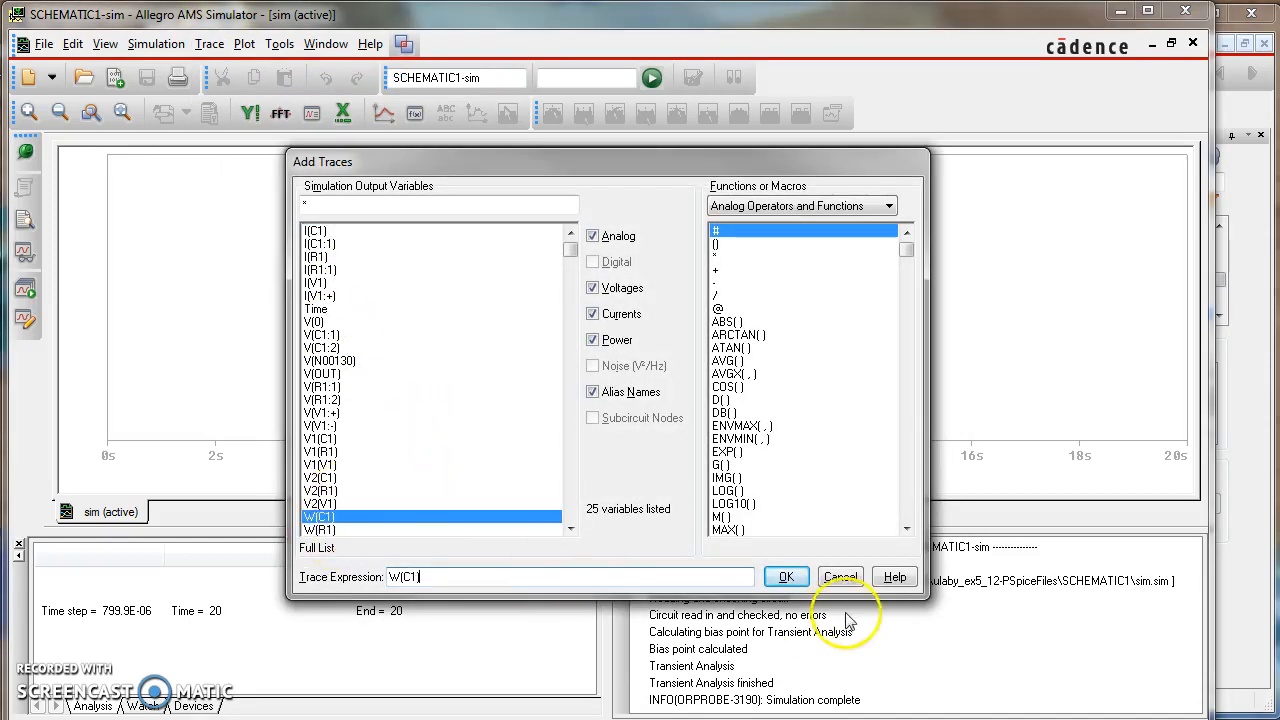
{"action": "left_click", "coordinate": [786, 578]}
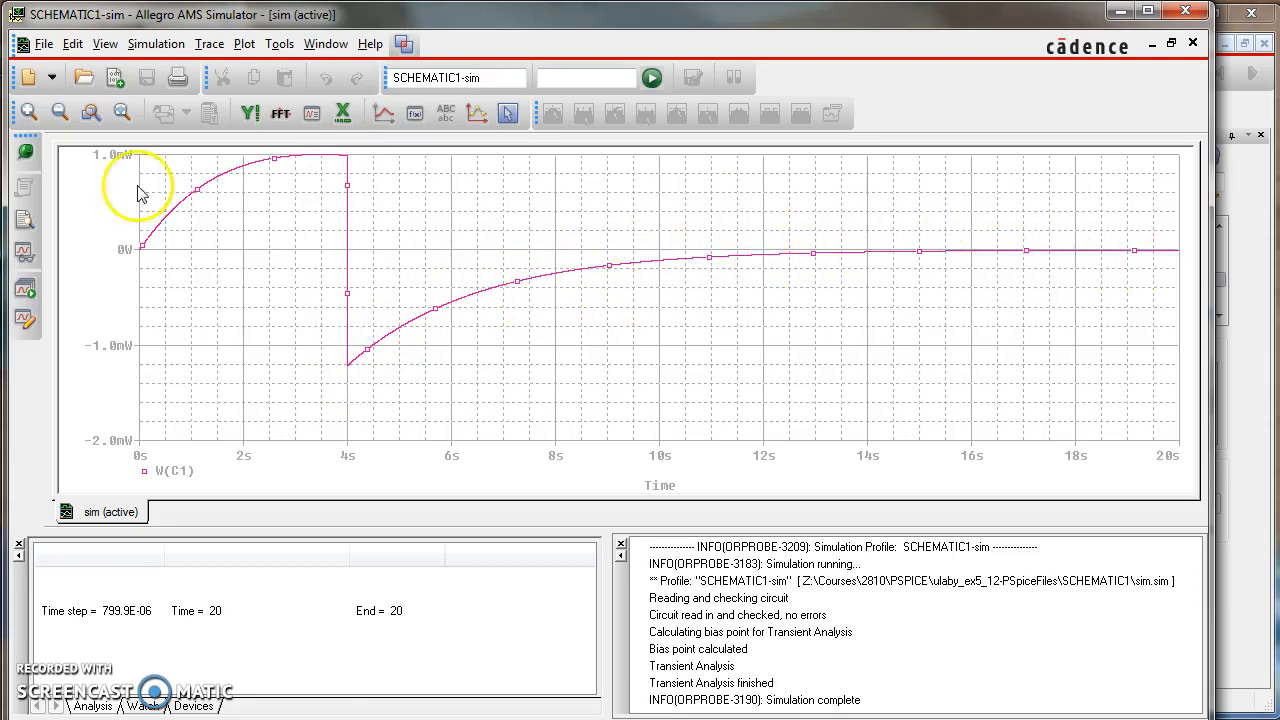
Delete all traces from the graph and plot the output voltage V(OUT) again
{"action": "left_click", "coordinate": [209, 44]}
{"action": "left_click", "coordinate": [241, 88]}
{"action": "left_click", "coordinate": [209, 44]}
{"action": "left_click", "coordinate": [245, 66]}
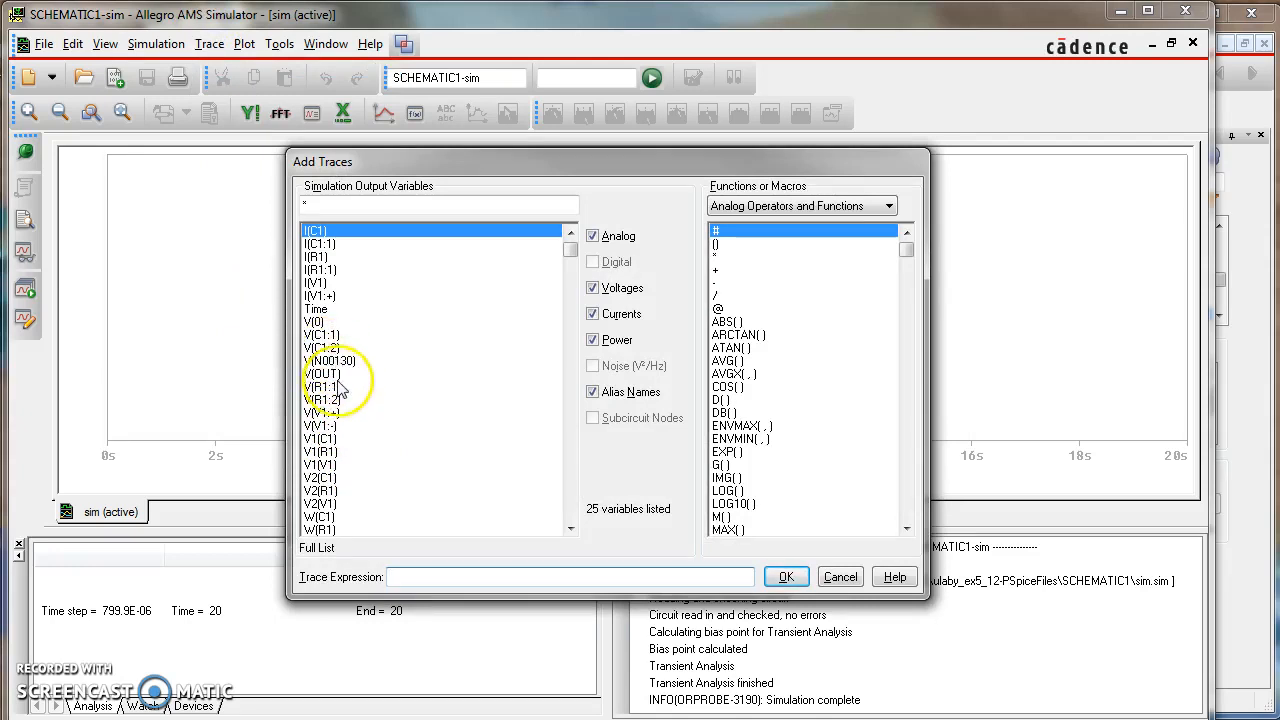
{"action": "left_click", "coordinate": [325, 373]}
{"action": "left_click", "coordinate": [787, 577]}
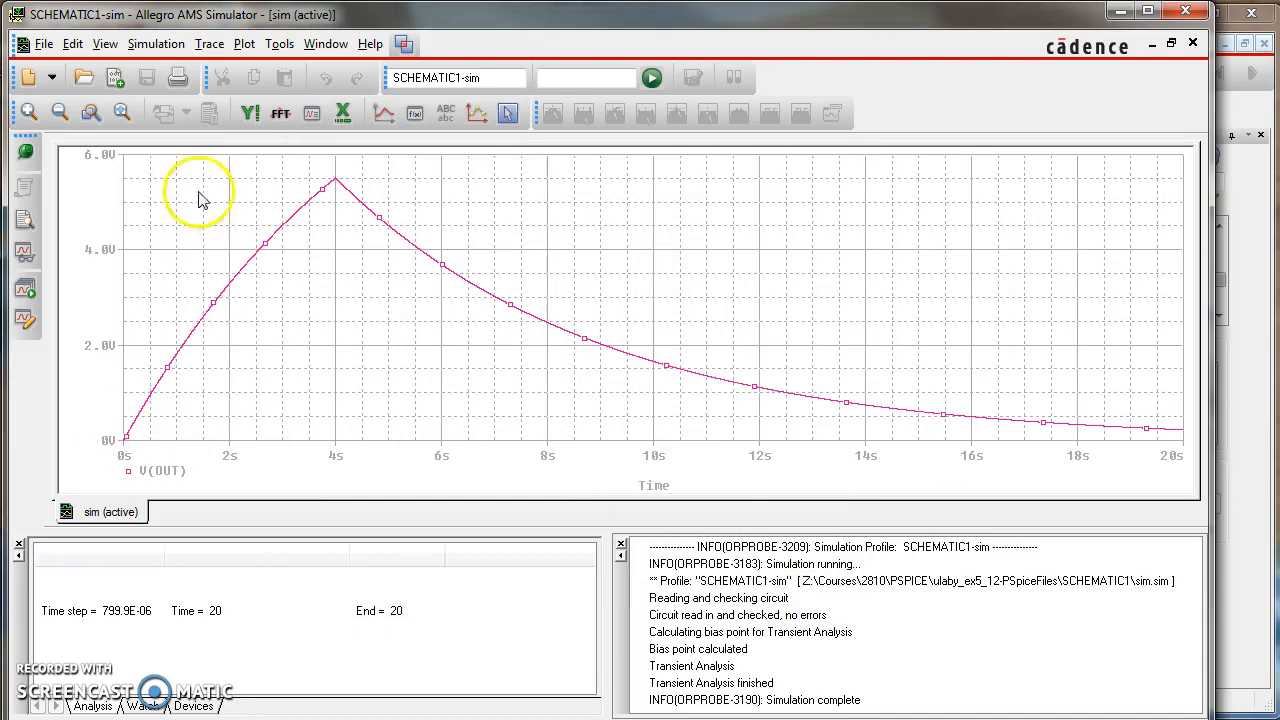
Add the source voltage trace V(V1:+) to the graph with V(OUT)
{"action": "left_click", "coordinate": [209, 44]}
{"action": "left_click", "coordinate": [243, 64]}
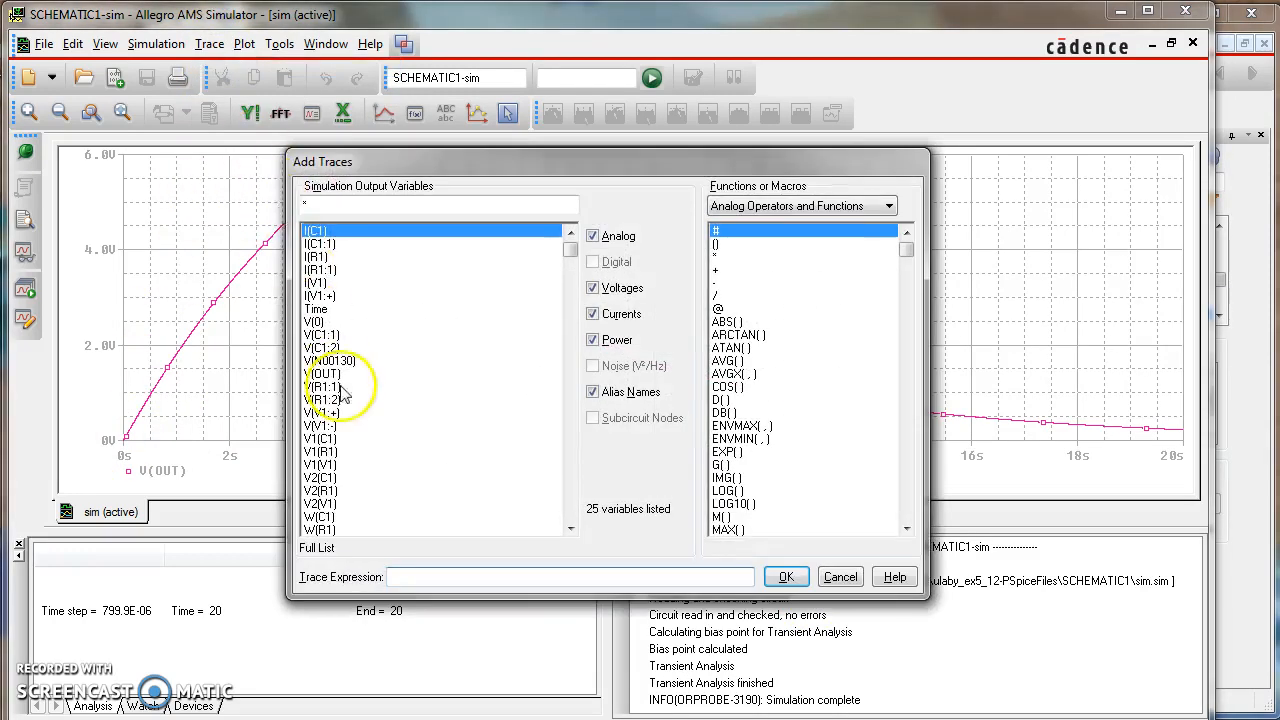
{"action": "left_click", "coordinate": [330, 413]}
{"action": "left_click", "coordinate": [786, 577]}
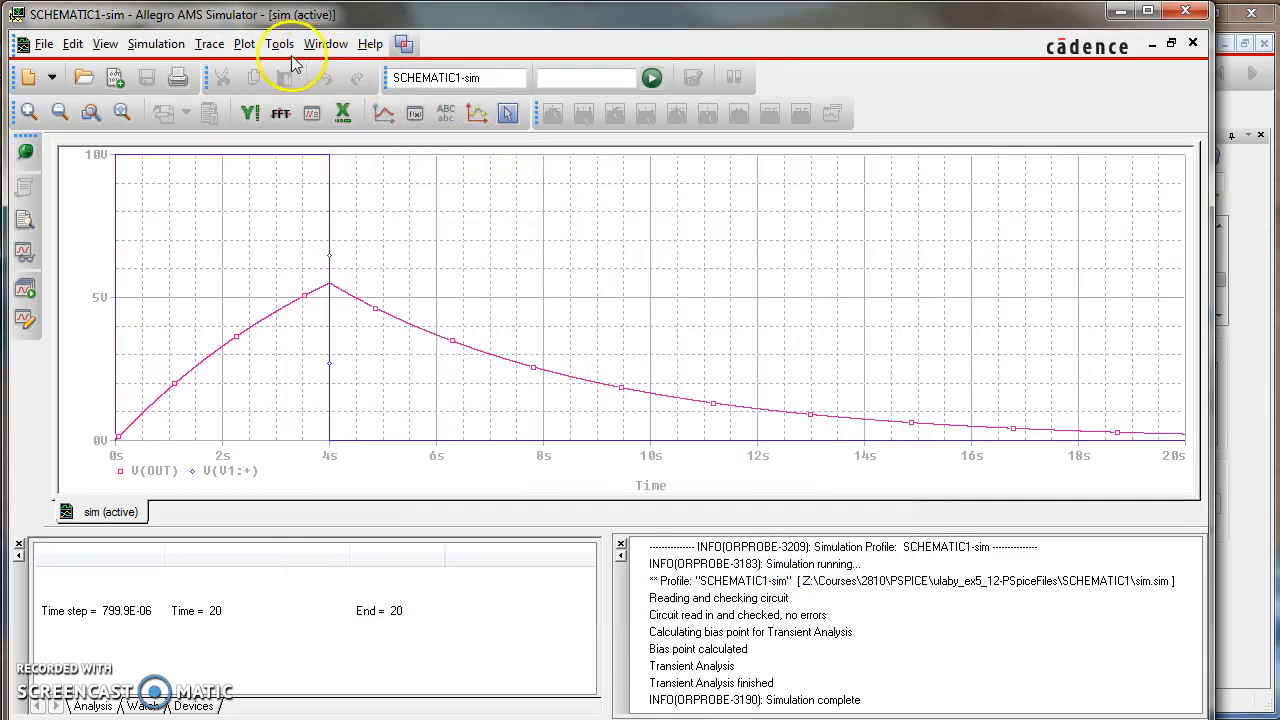
Add a second Y axis to the graph and make the first Y axis active
{"action": "left_click", "coordinate": [210, 44]}
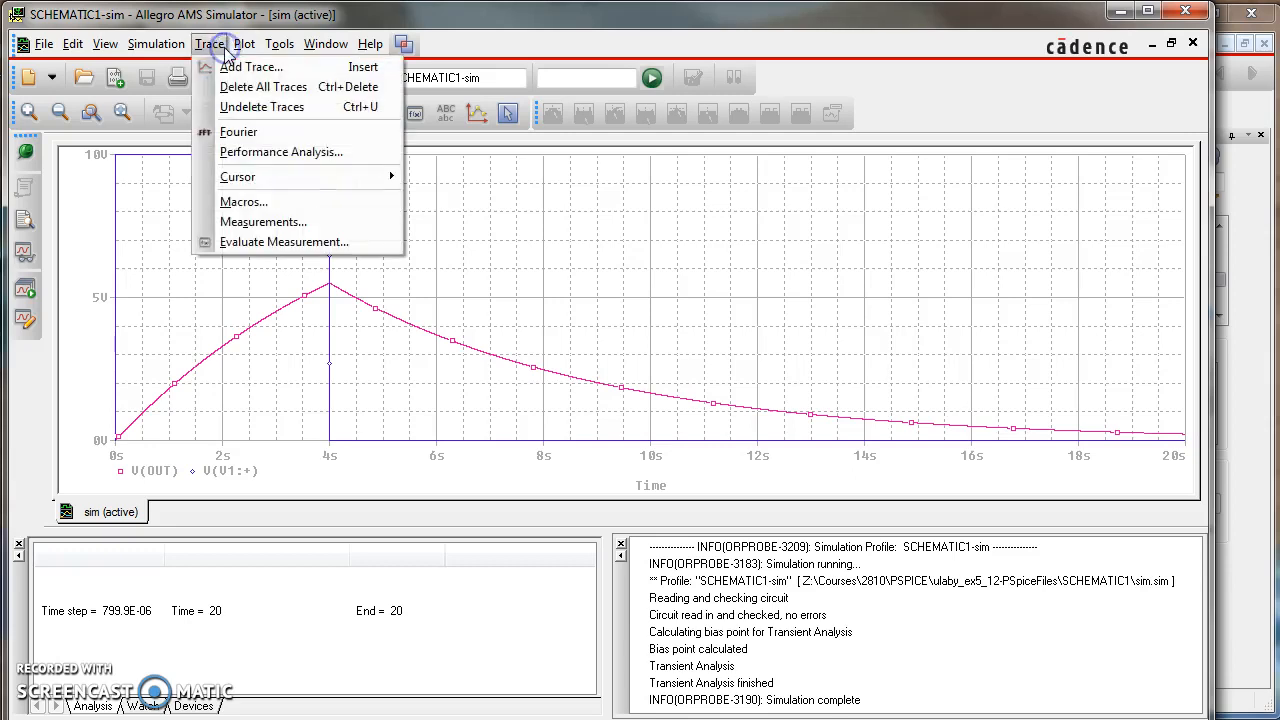
{"action": "left_click", "coordinate": [245, 45]}
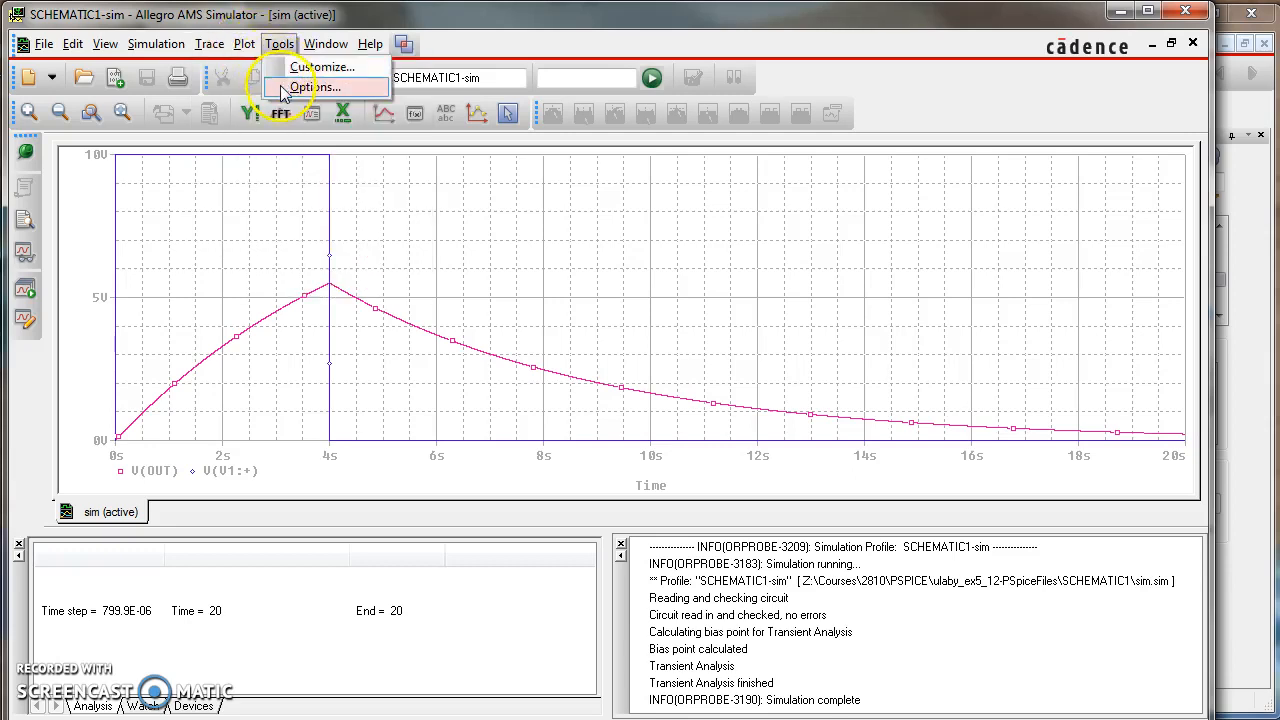
{"action": "left_click", "coordinate": [284, 89]}
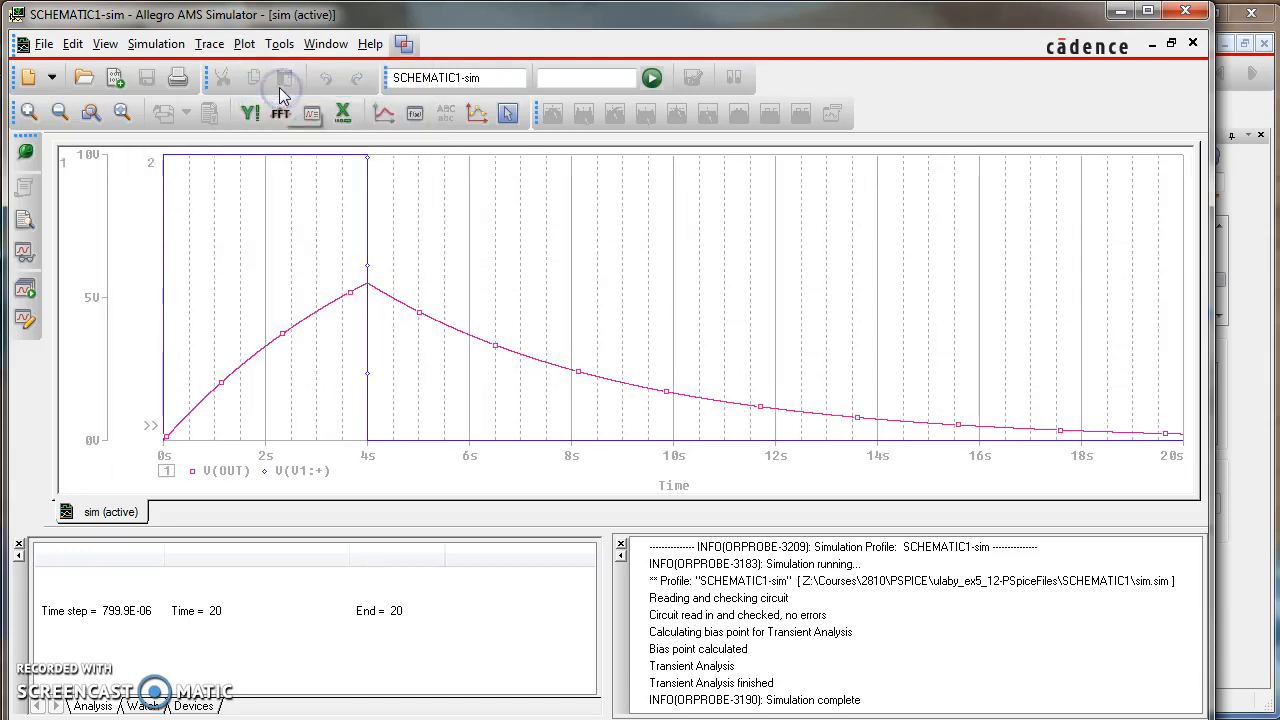
{"action": "left_click", "coordinate": [104, 263]}
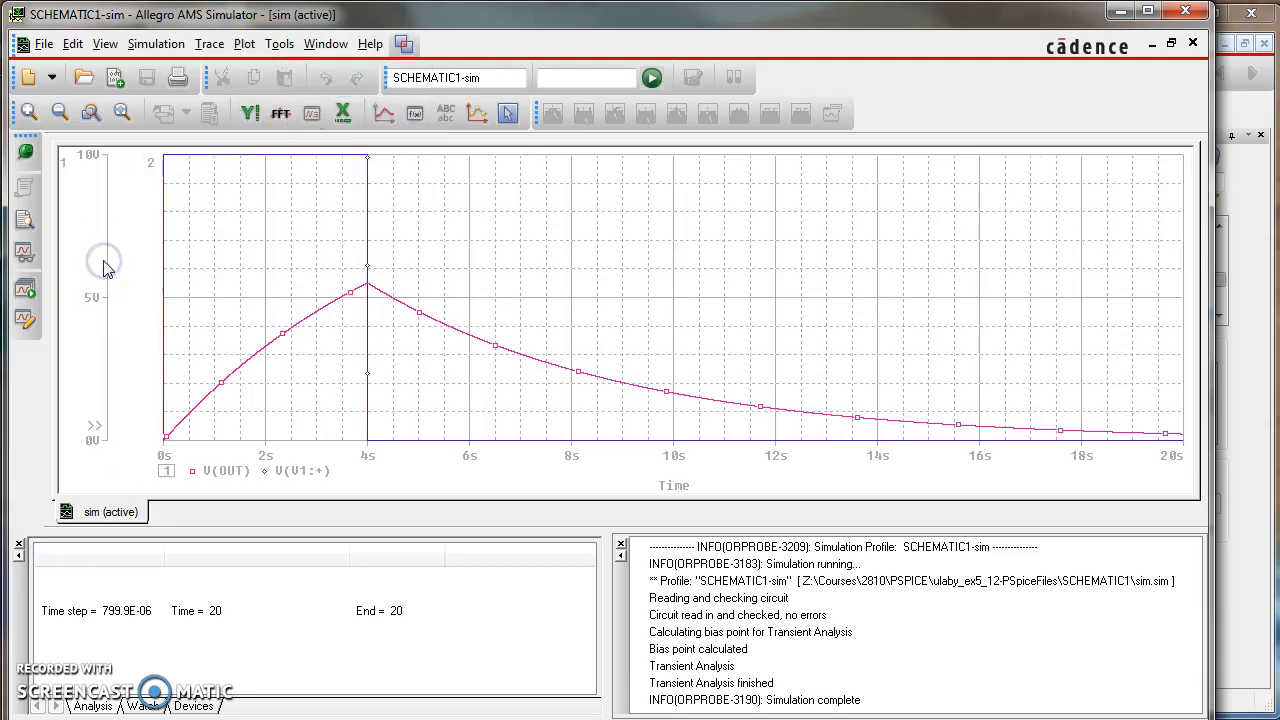
{"action": "left_click", "coordinate": [181, 241]}
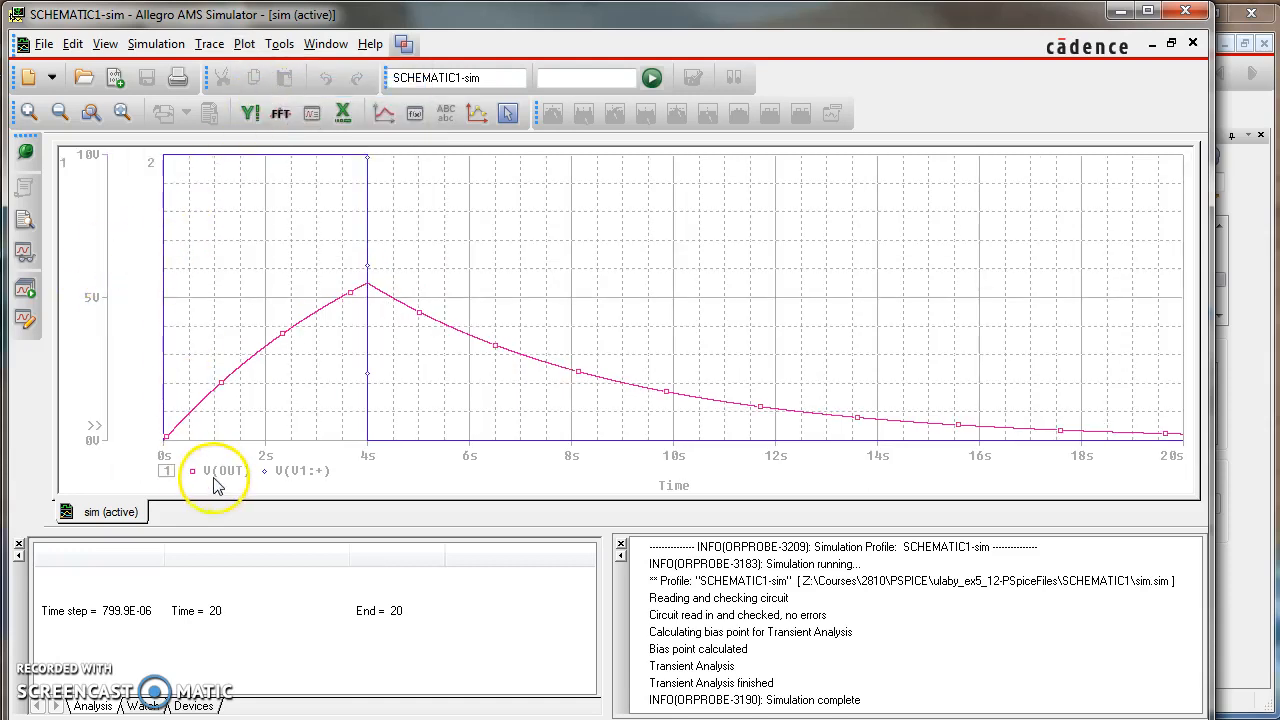
{"action": "left_click", "coordinate": [106, 198]}
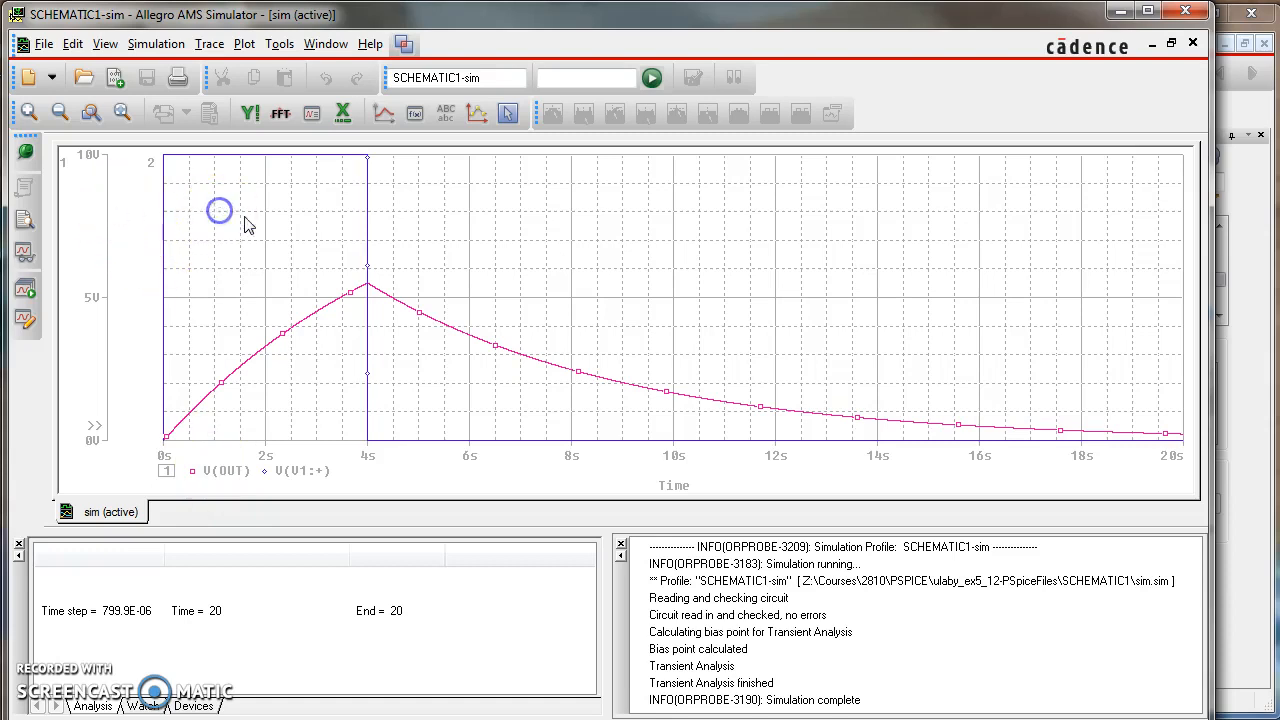
Add the current traces I(C1) and I(R1) to the graph on the first Y axis
{"action": "left_click", "coordinate": [244, 44]}
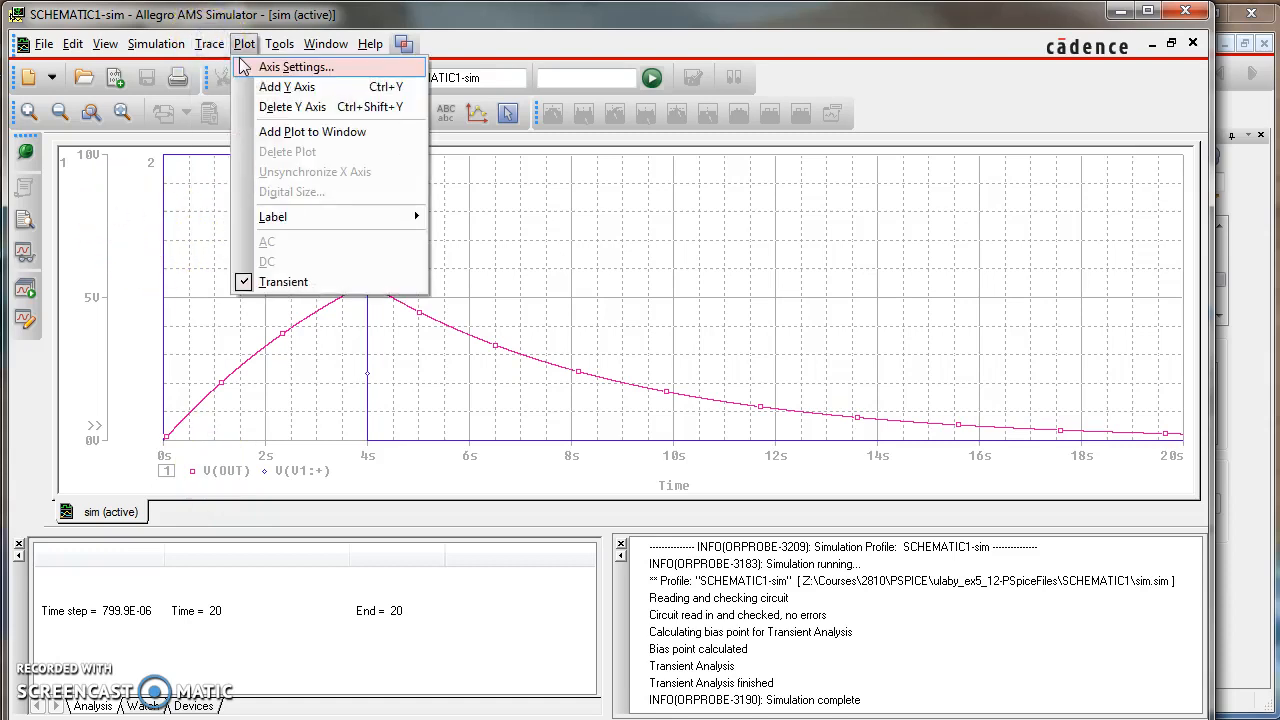
{"action": "left_click", "coordinate": [228, 64]}
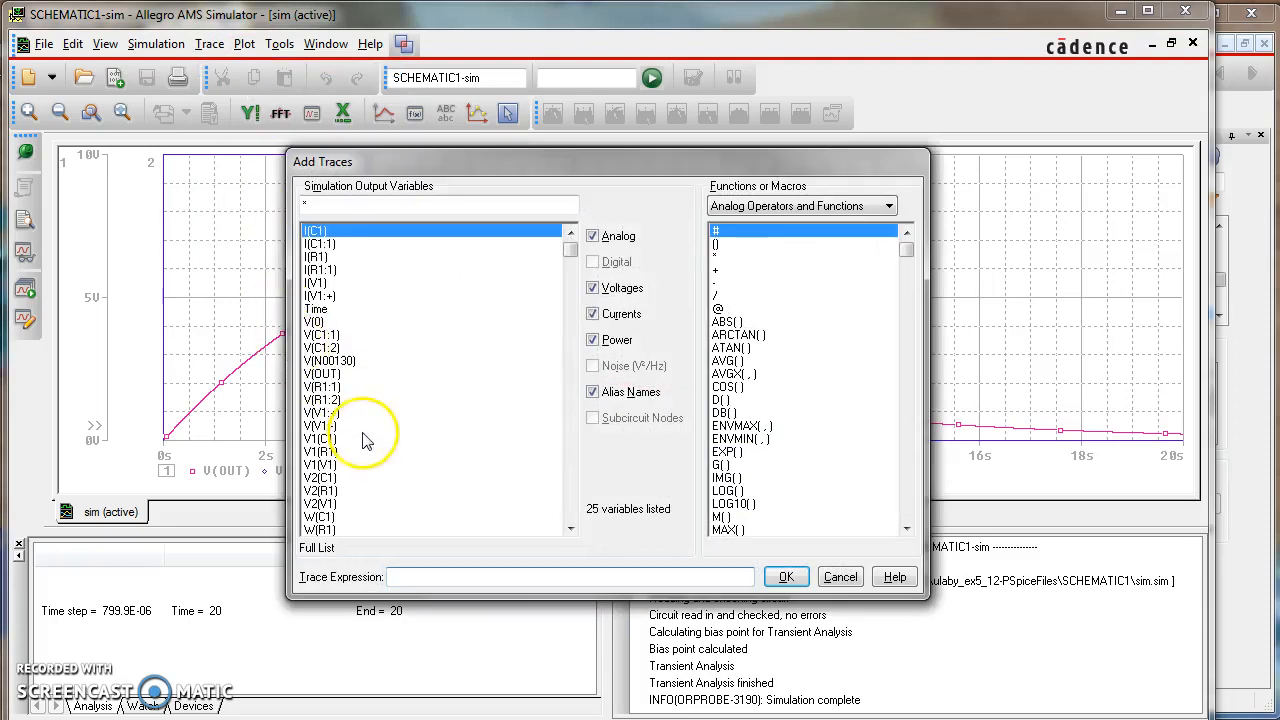
{"action": "left_click", "coordinate": [315, 232]}
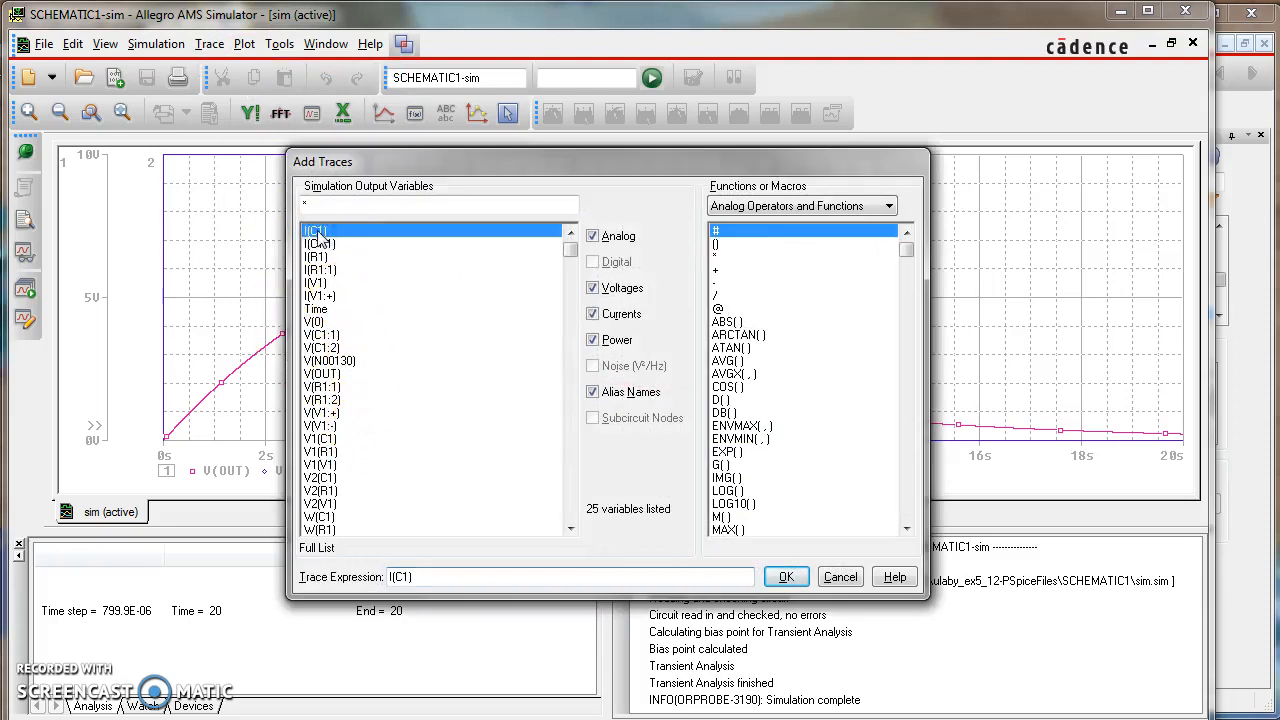
{"action": "left_click", "coordinate": [318, 258]}
{"action": "left_click", "coordinate": [786, 577]}
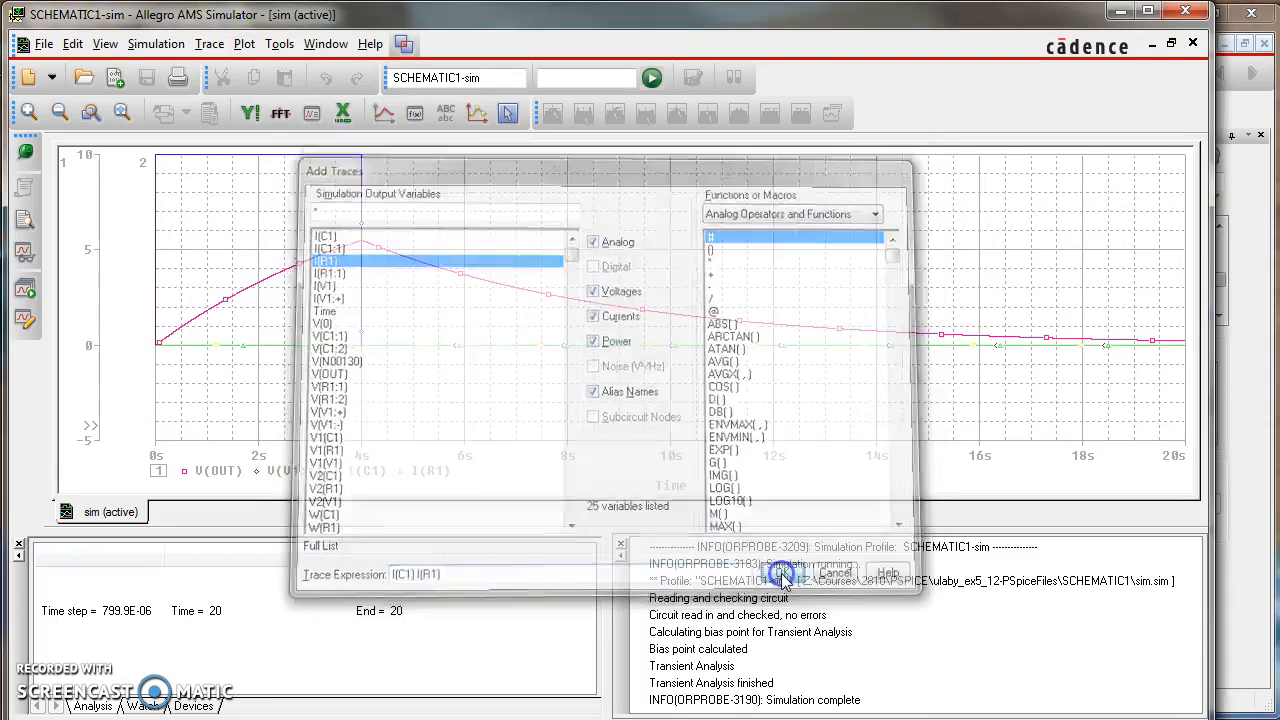
Clear all traces and the extra Y axis from the graph and plot only the resistor current I(R1)
{"action": "left_click", "coordinate": [270, 347]}
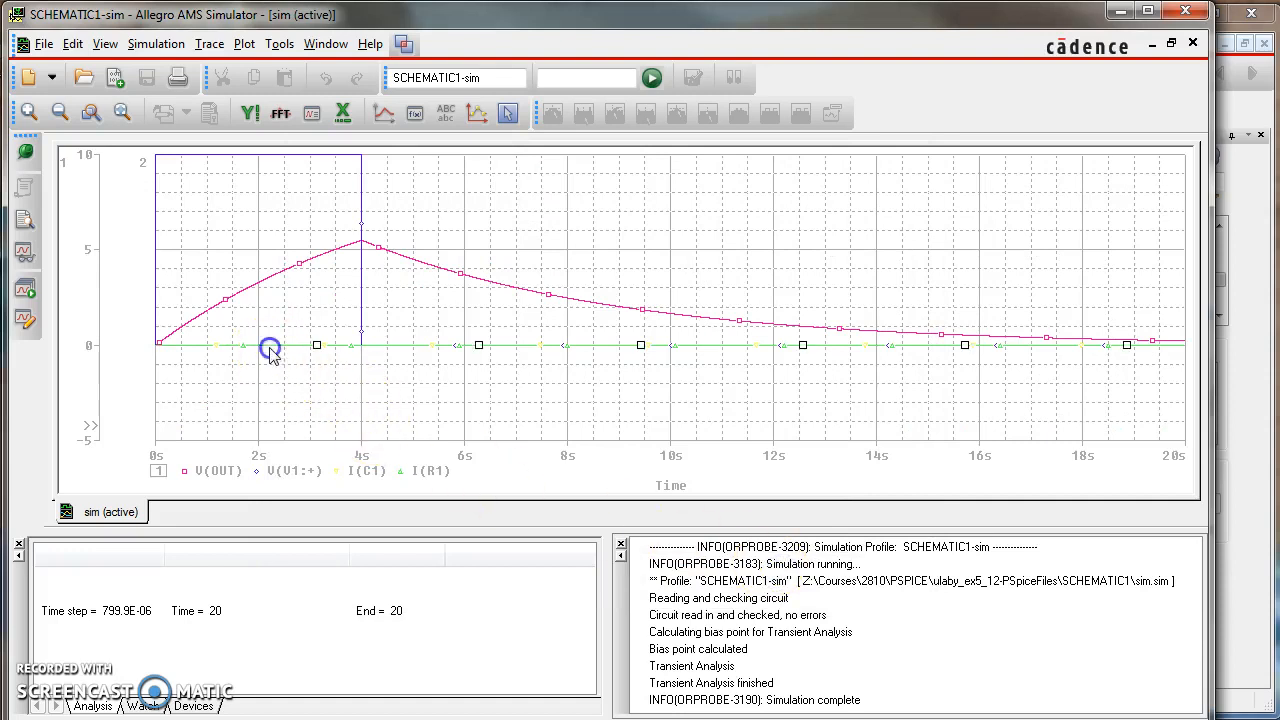
{"action": "left_click", "coordinate": [210, 45]}
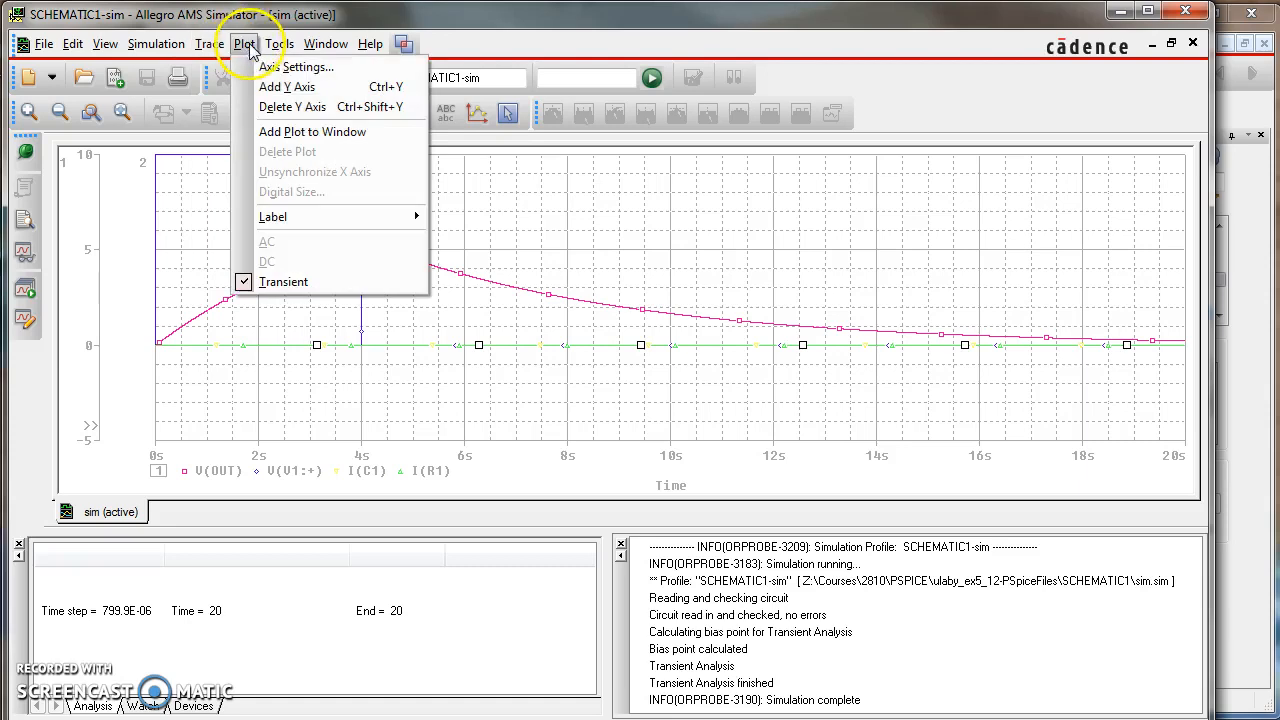
{"action": "left_click", "coordinate": [287, 109]}
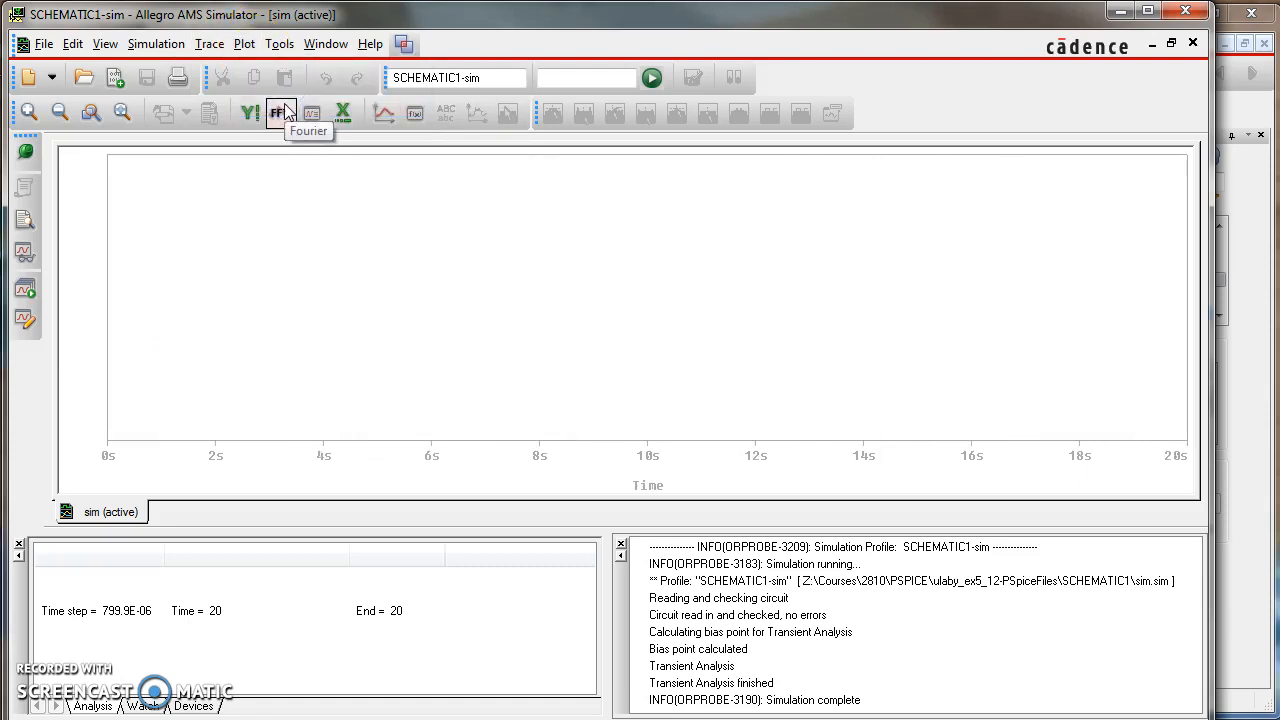
{"action": "left_click", "coordinate": [220, 44]}
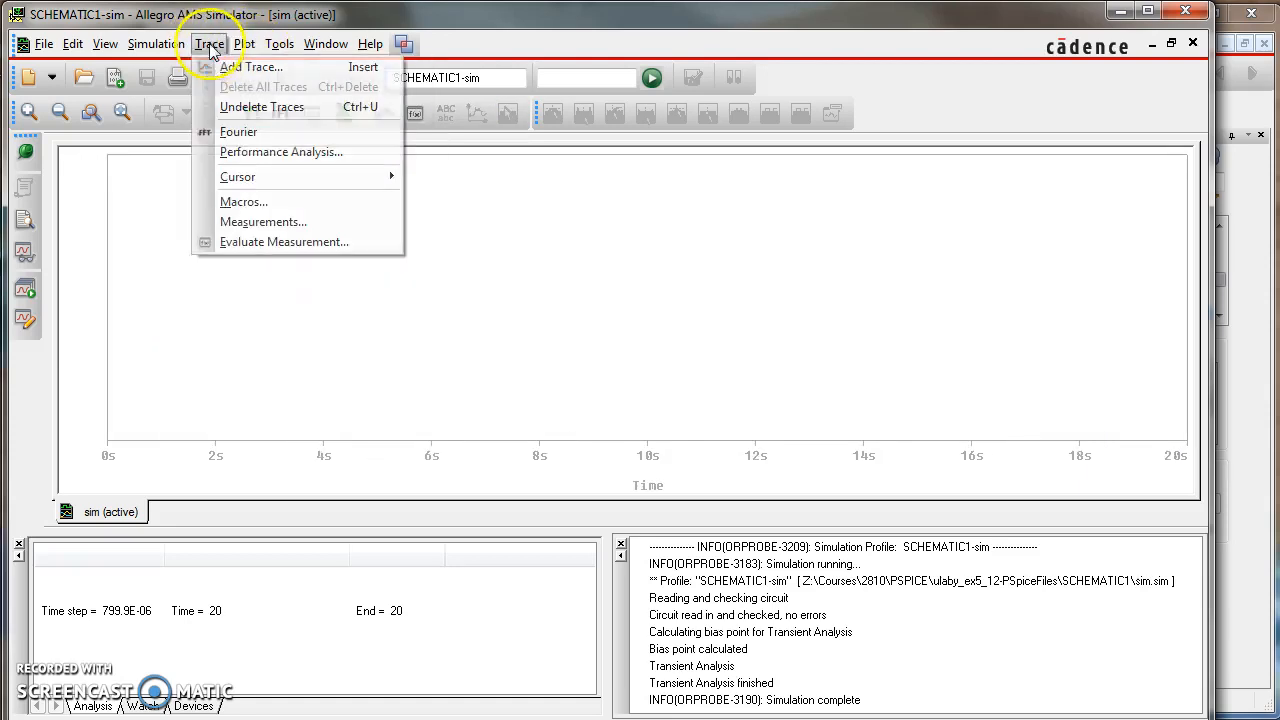
{"action": "left_click", "coordinate": [226, 78]}
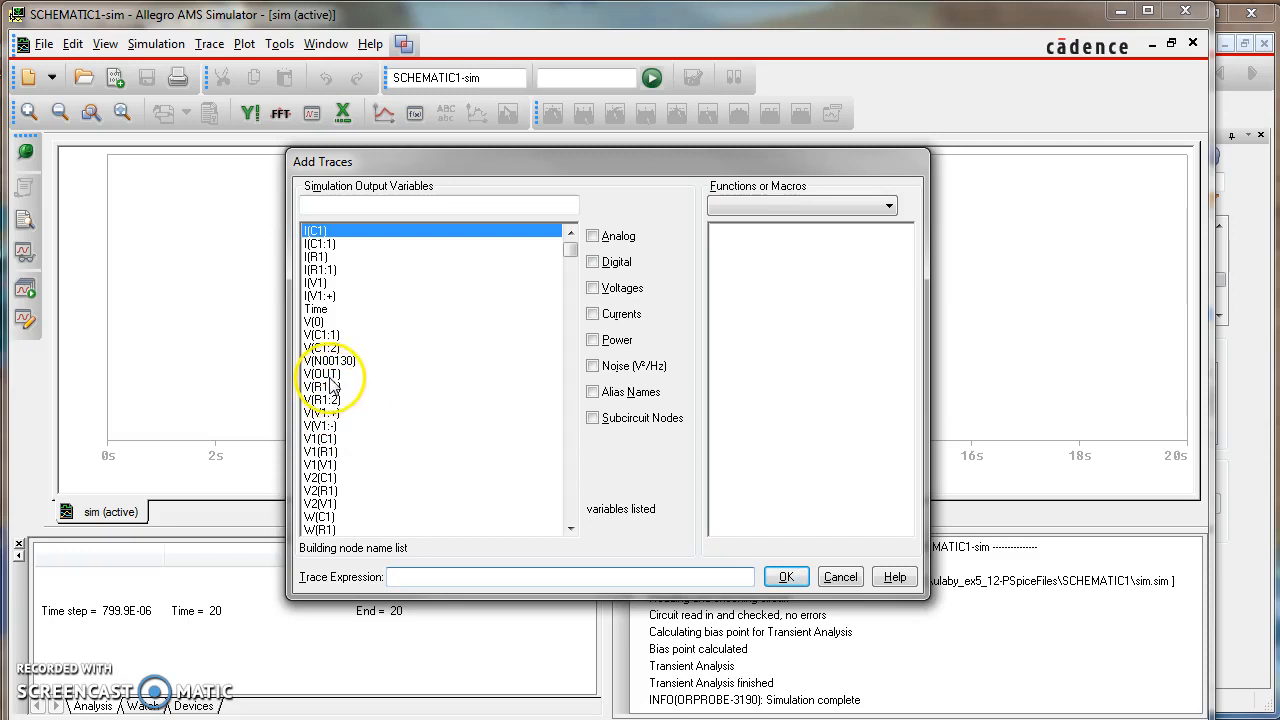
{"action": "left_click", "coordinate": [318, 257]}
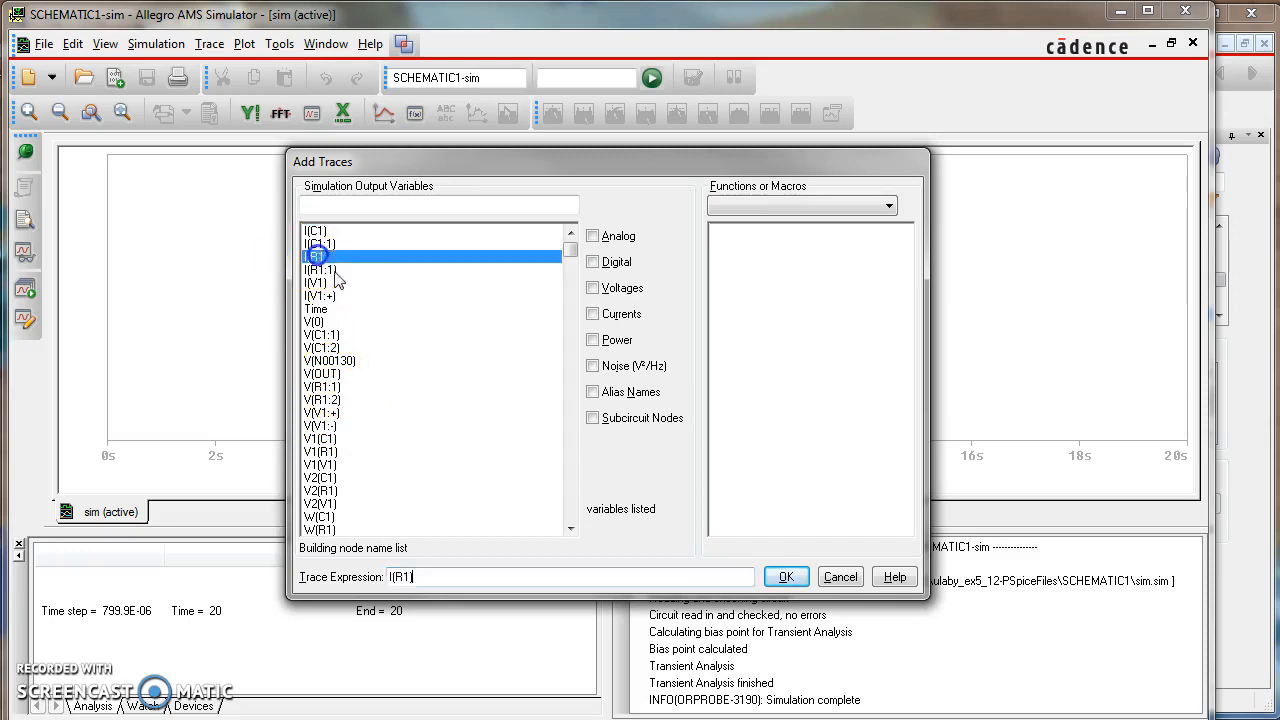
{"action": "left_click", "coordinate": [784, 577]}
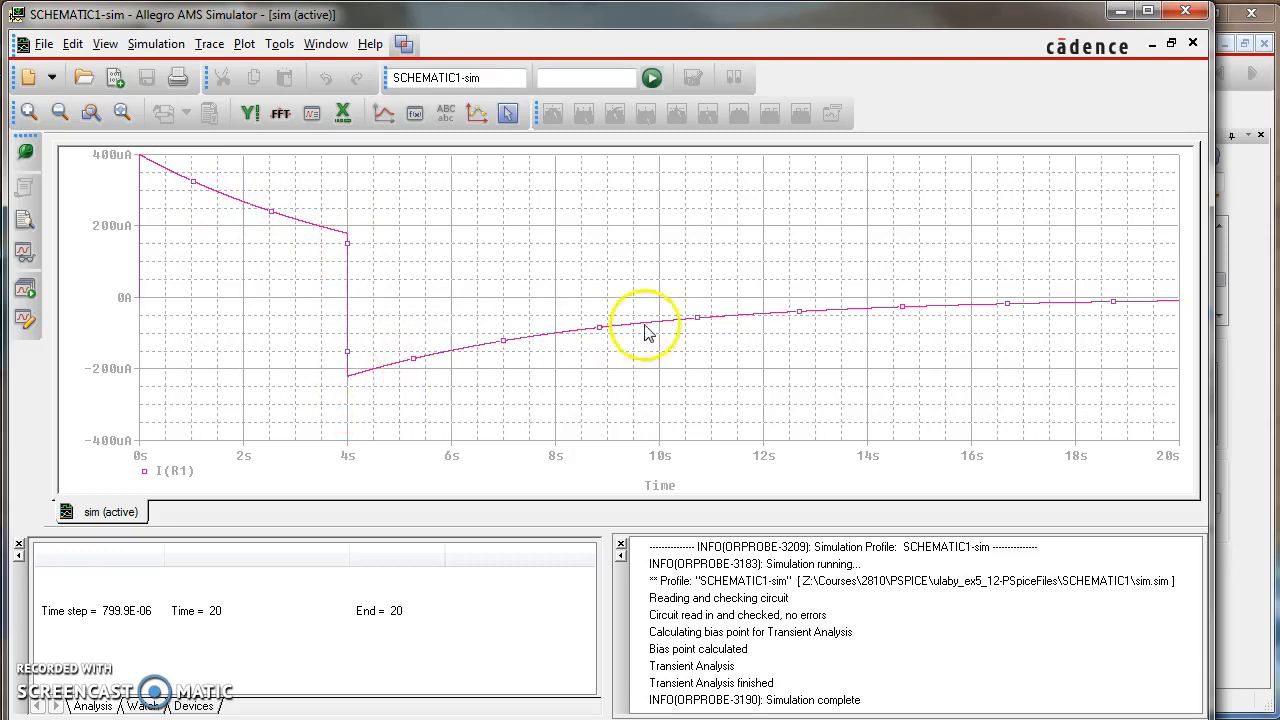
Delete all traces from the graph and add a second Y axis to the empty plot
{"action": "left_click", "coordinate": [212, 44]}
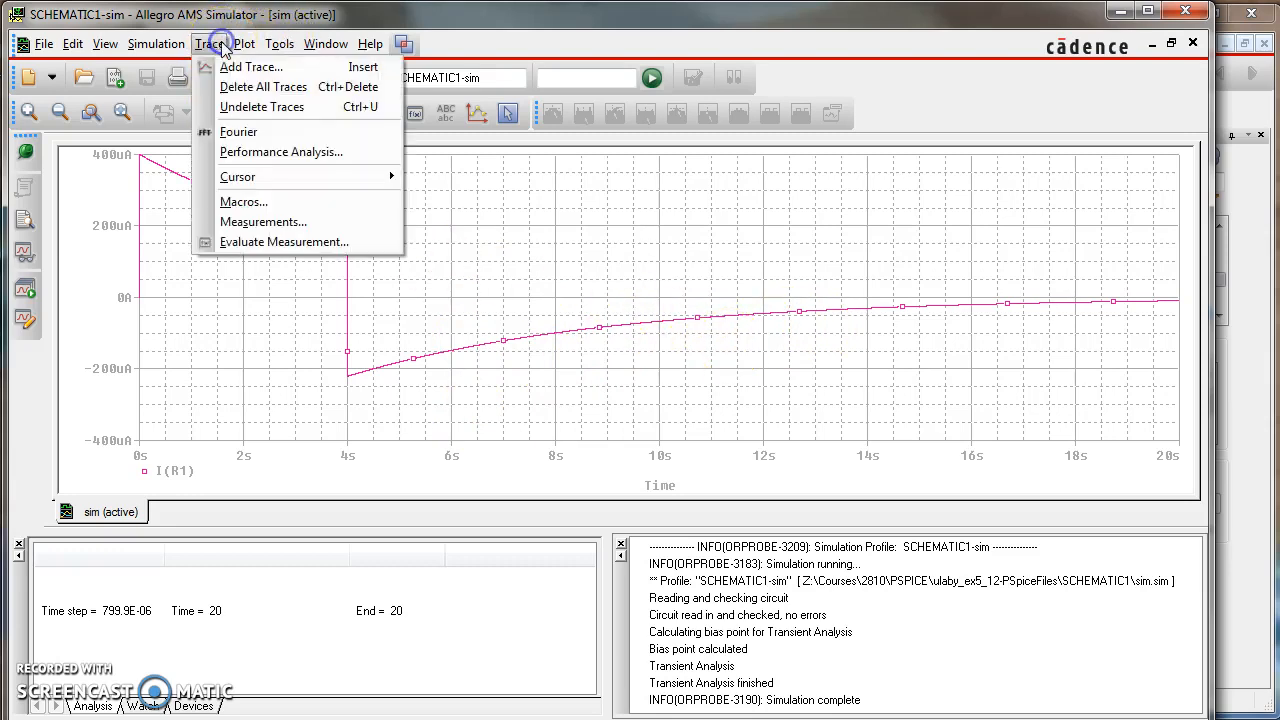
{"action": "left_click", "coordinate": [245, 67]}
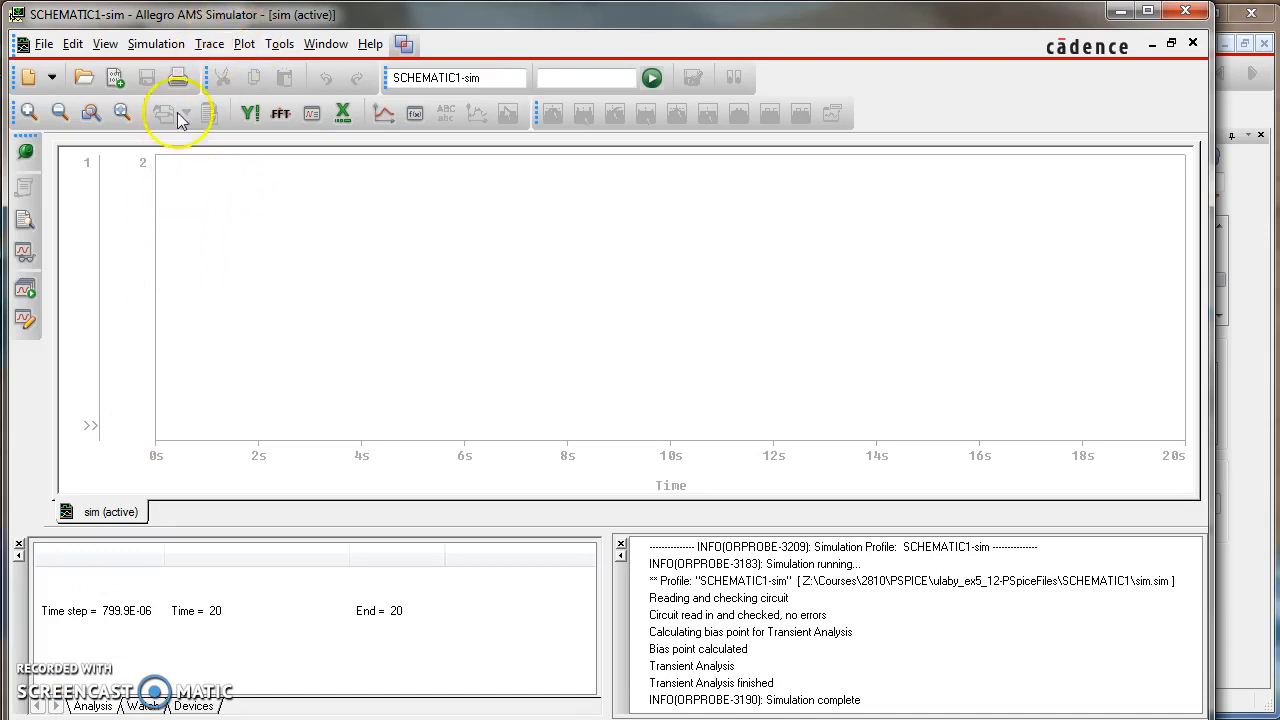
{"action": "left_click", "coordinate": [144, 164]}
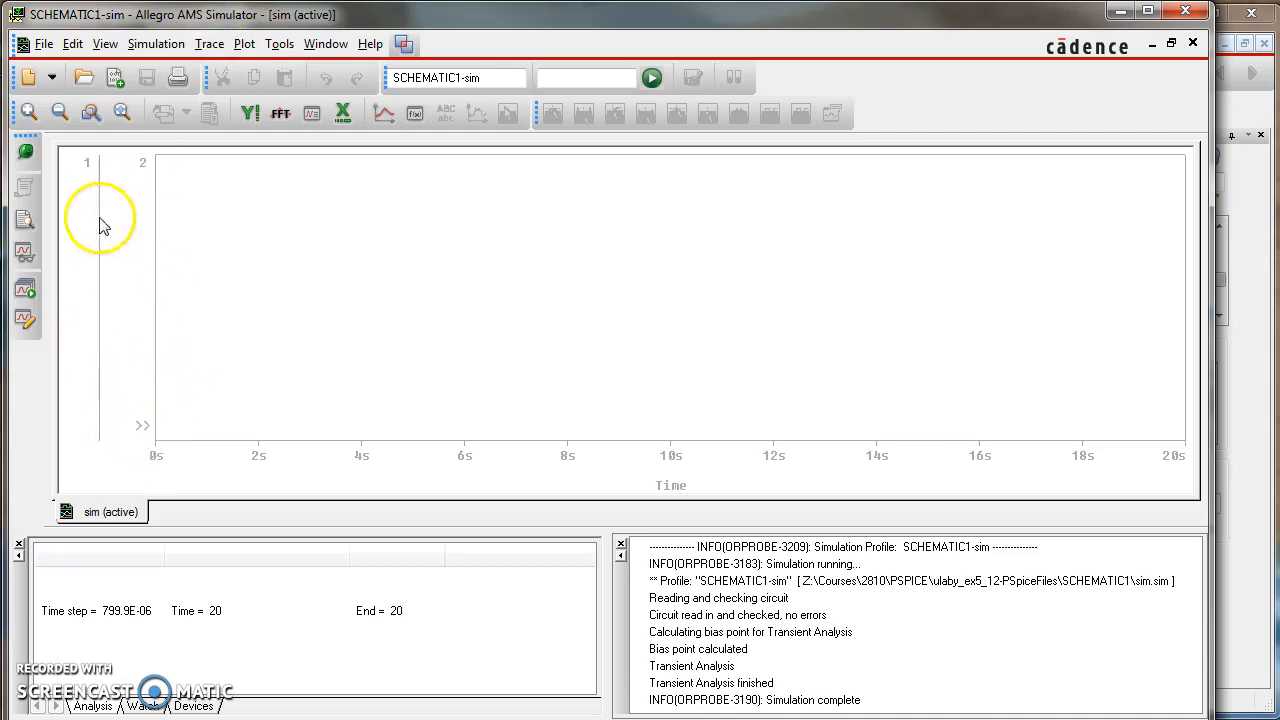
Plot the resistor current I(R1) on the first Y axis
{"action": "left_click", "coordinate": [88, 165]}
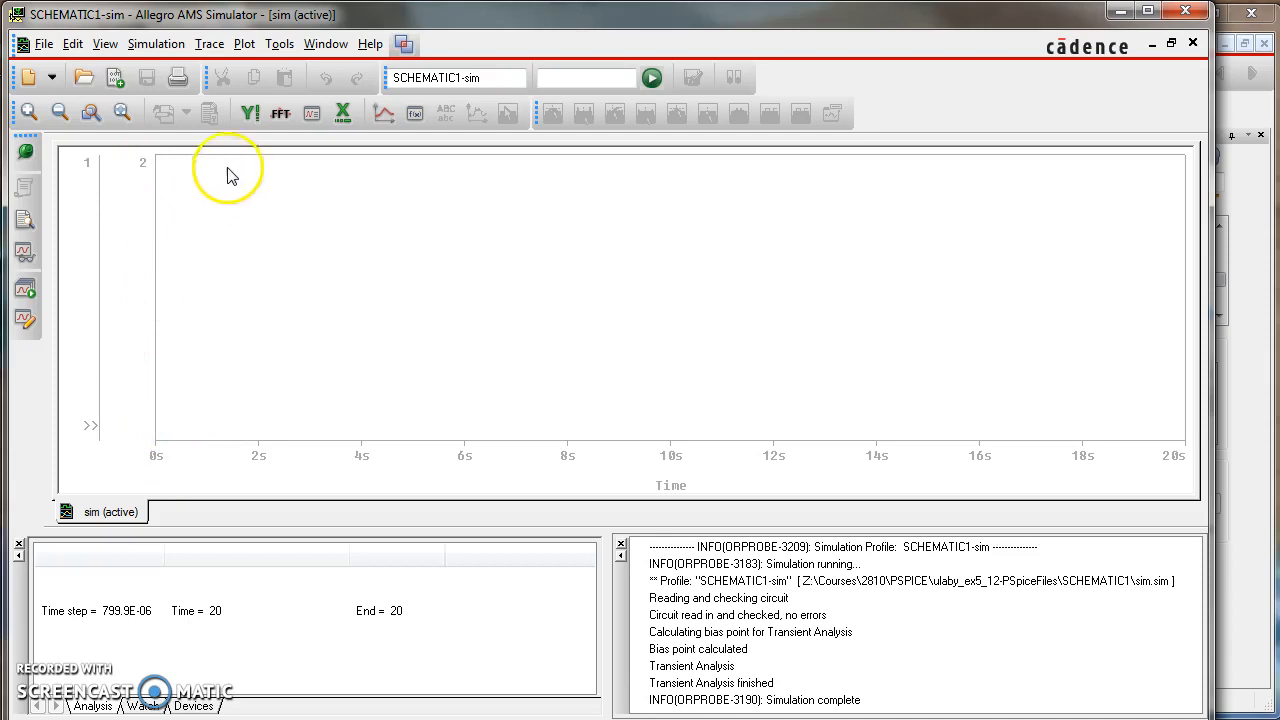
{"action": "left_click", "coordinate": [213, 48]}
{"action": "left_click", "coordinate": [245, 64]}
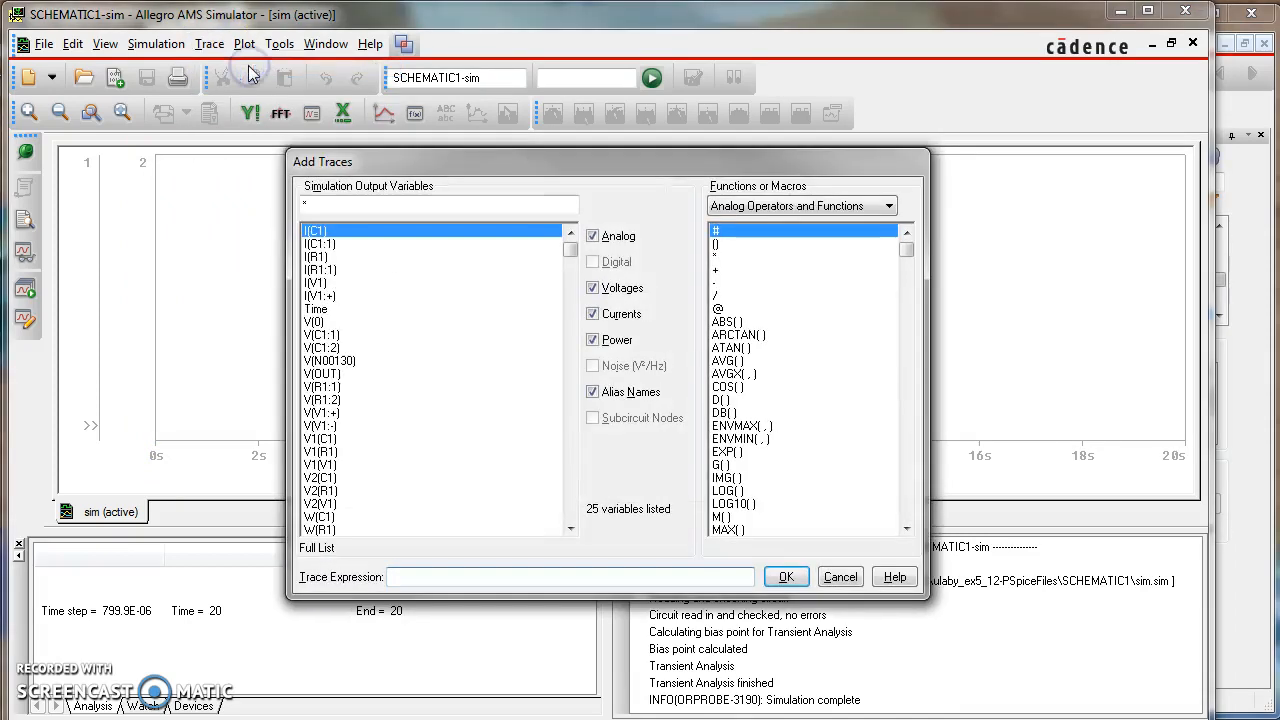
{"action": "left_click", "coordinate": [316, 258]}
{"action": "left_click", "coordinate": [786, 577]}
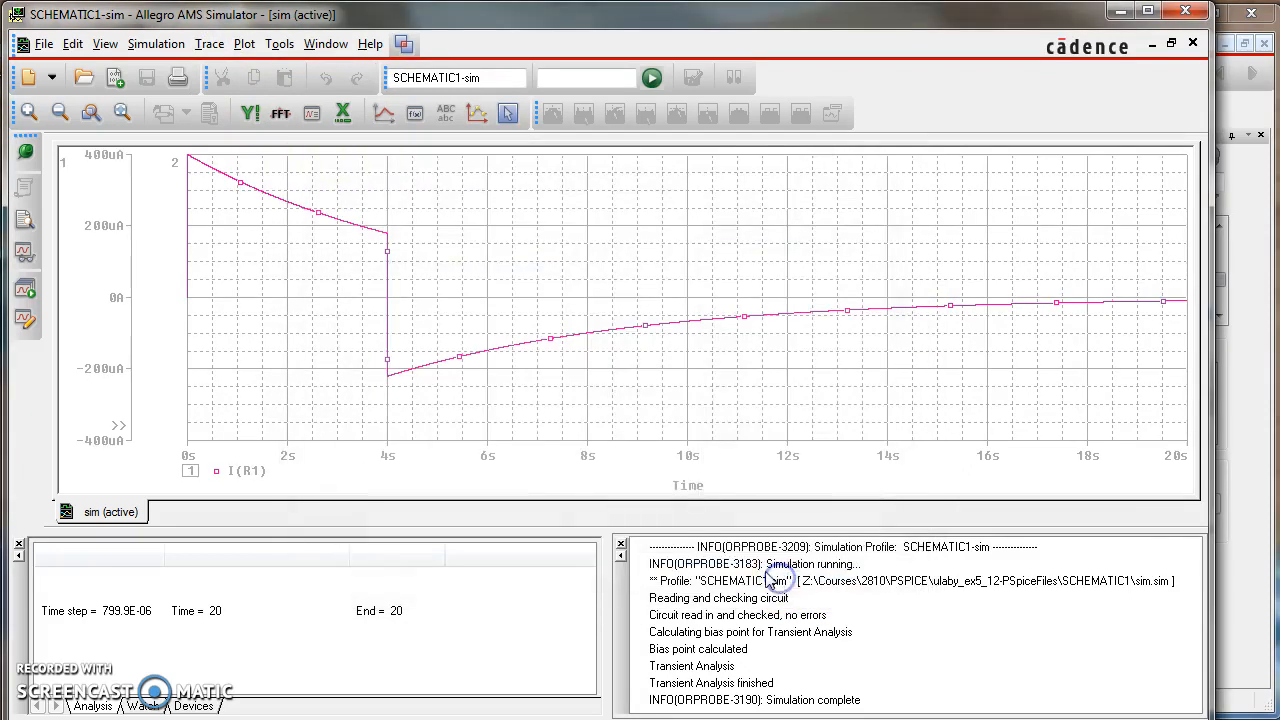
Plot the output voltage V(OUT) on the second Y axis
{"action": "left_click", "coordinate": [187, 324]}
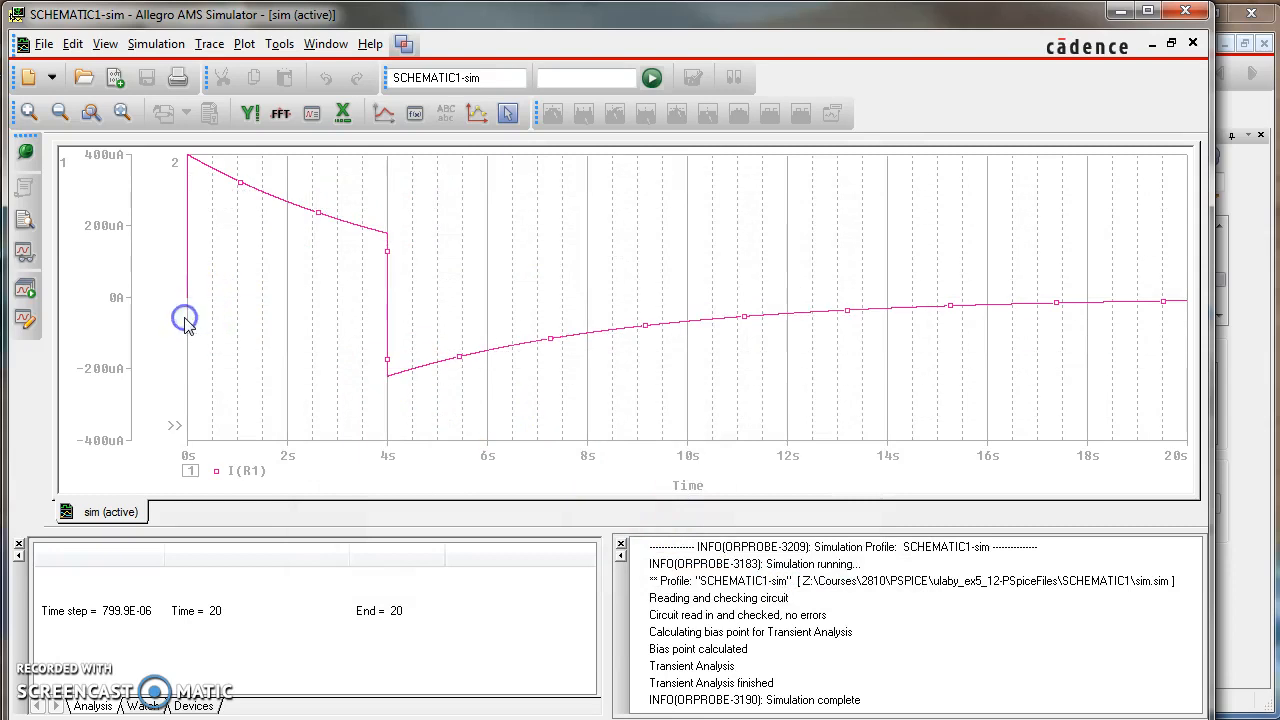
{"action": "left_click", "coordinate": [210, 44]}
{"action": "left_click", "coordinate": [248, 70]}
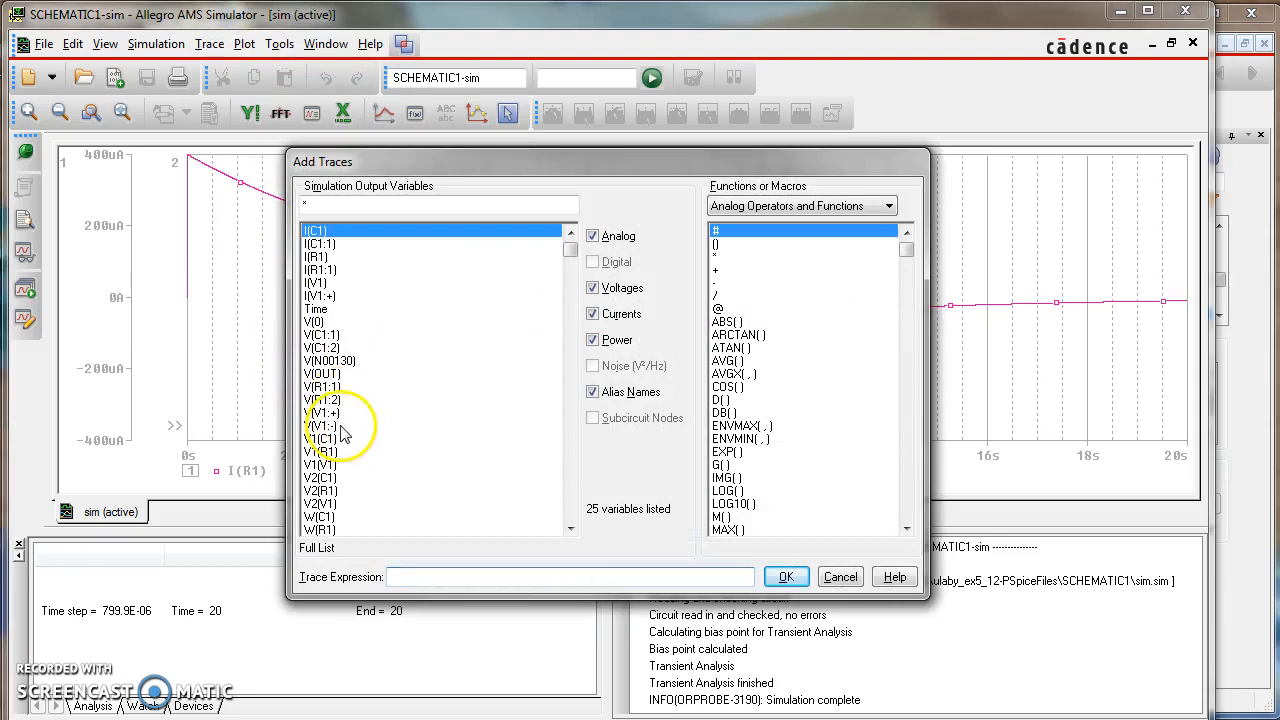
{"action": "left_click", "coordinate": [324, 373]}
{"action": "left_click", "coordinate": [786, 578]}
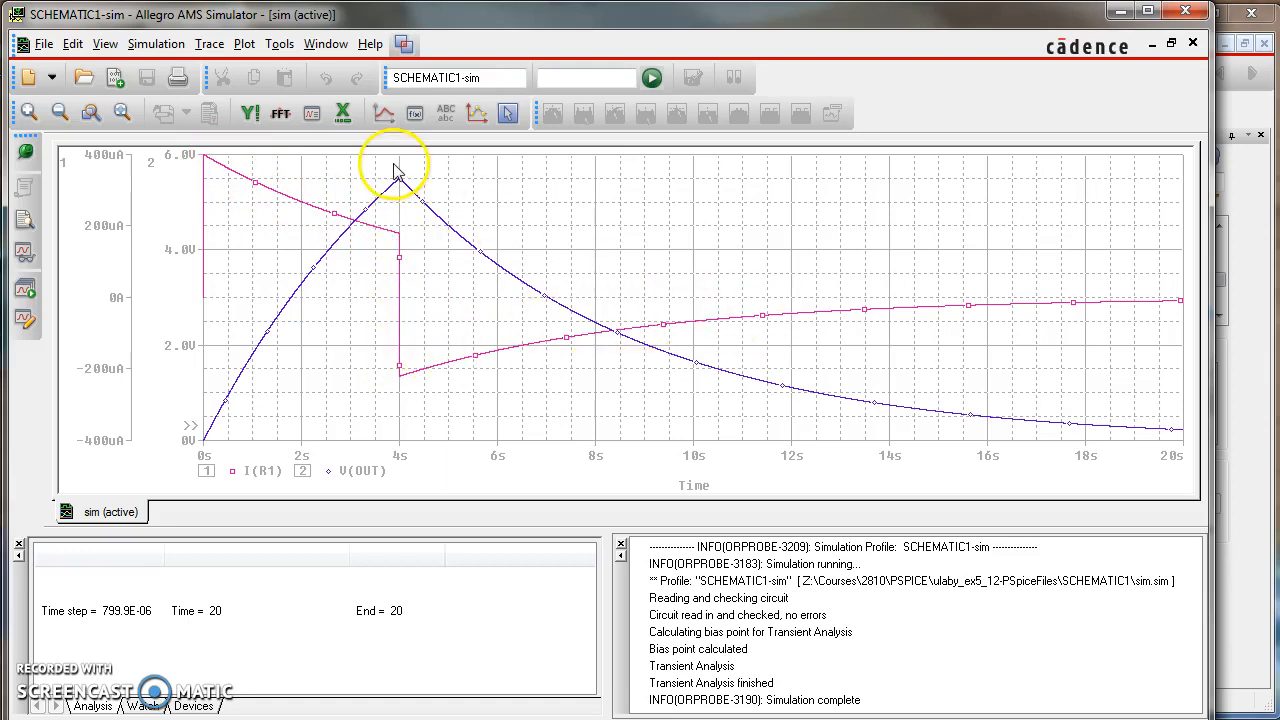
Add a third Y axis to the graph and plot the capacitor power W(C1) on it
{"action": "left_click", "coordinate": [245, 44]}
{"action": "left_click", "coordinate": [284, 88]}
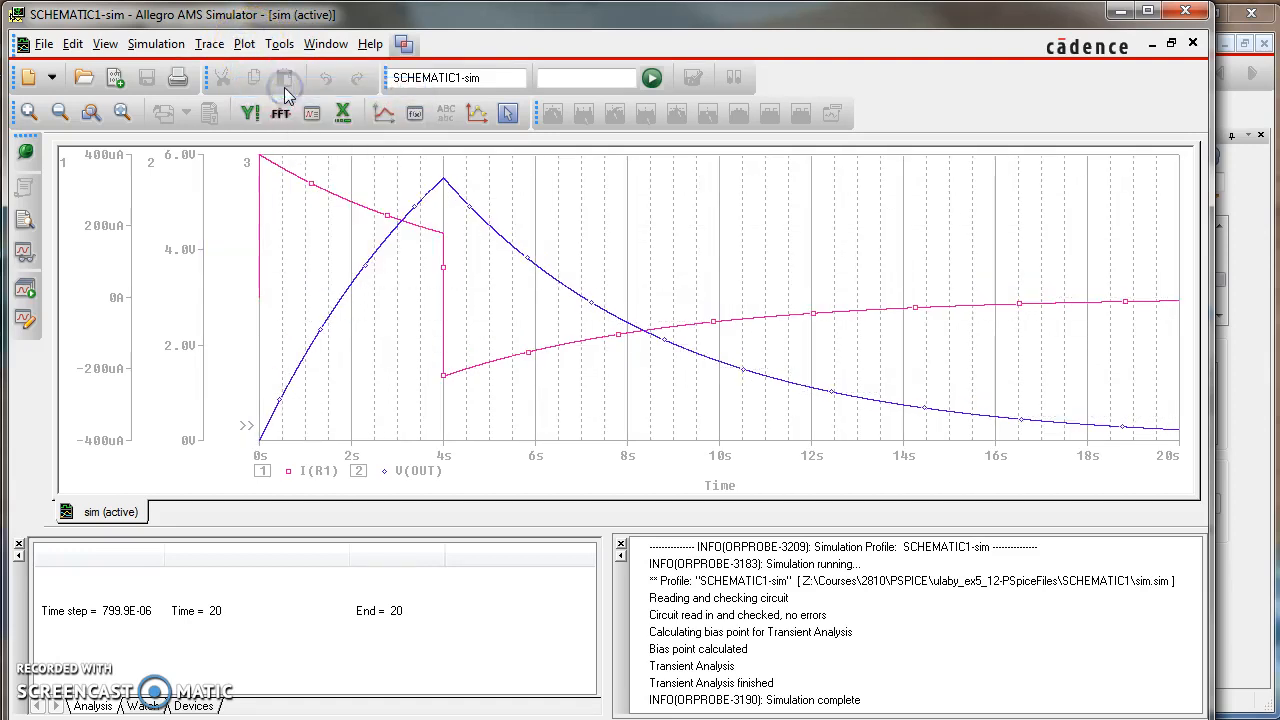
{"action": "left_click", "coordinate": [209, 44]}
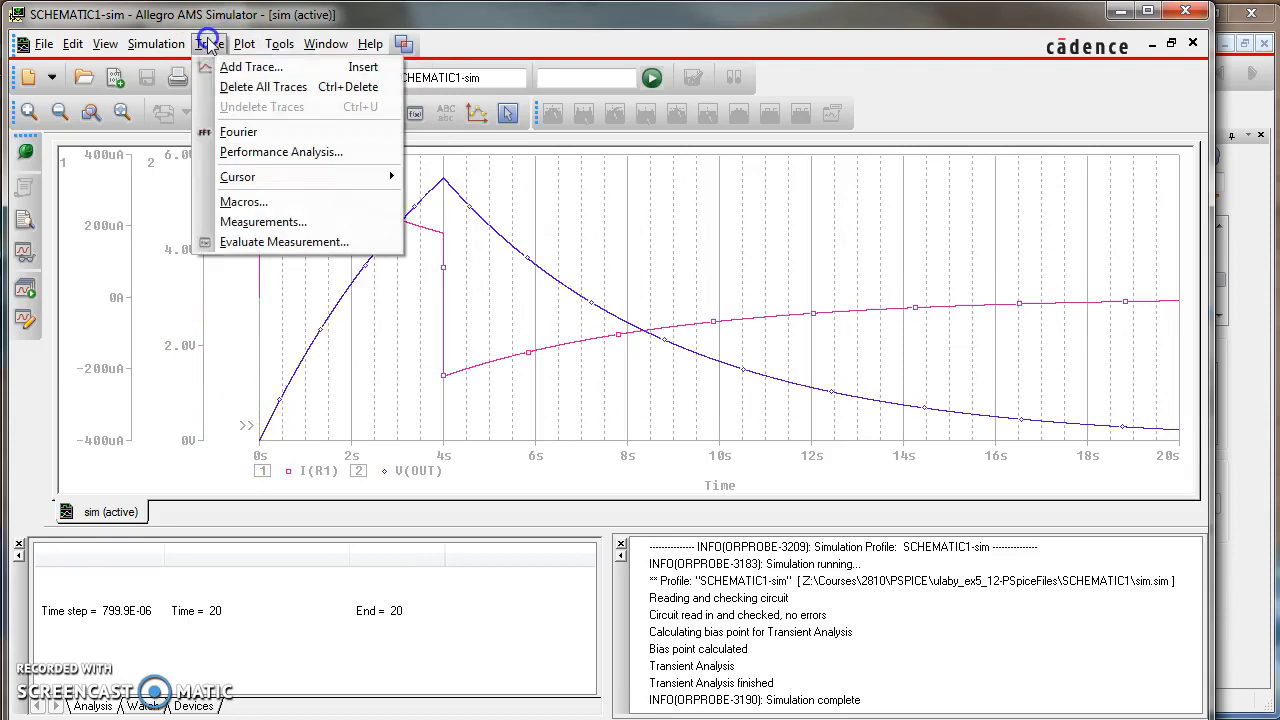
{"action": "left_click", "coordinate": [252, 68]}
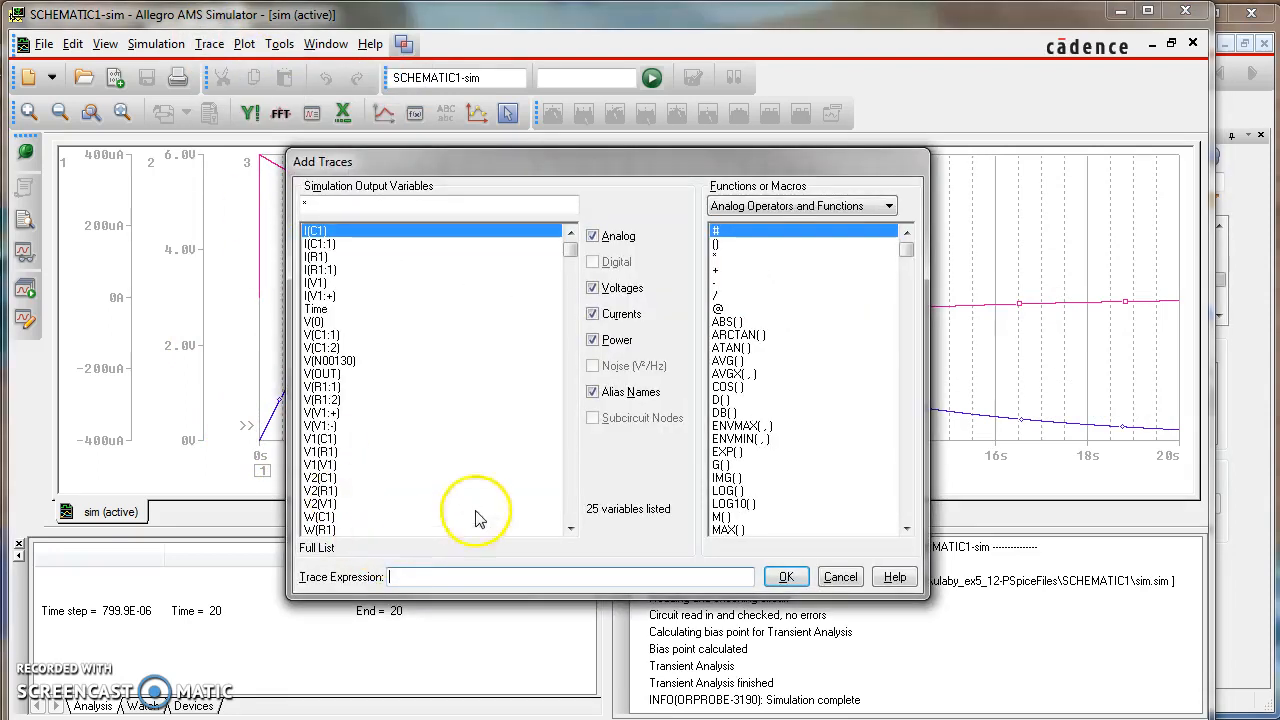
{"action": "left_click", "coordinate": [321, 516]}
{"action": "left_click", "coordinate": [800, 585]}
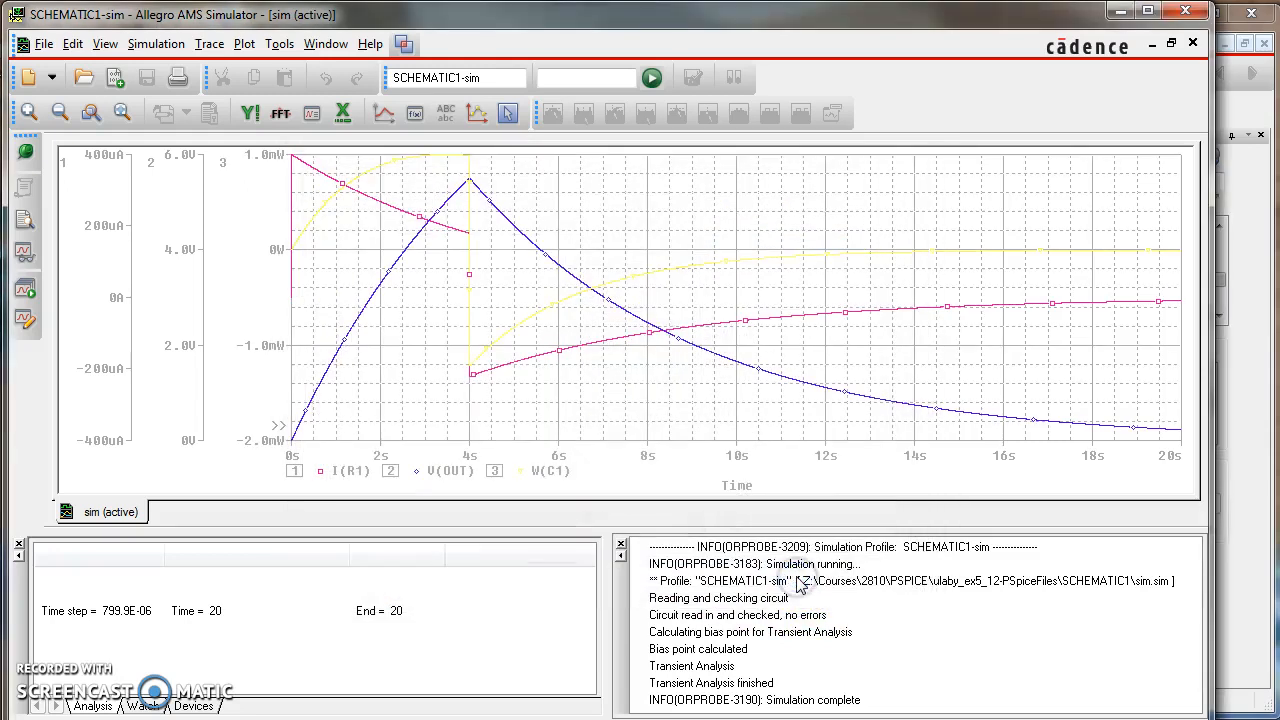
Change the colour of the capacitor power trace W(C1) to light blue
{"action": "right_click", "coordinate": [388, 170]}
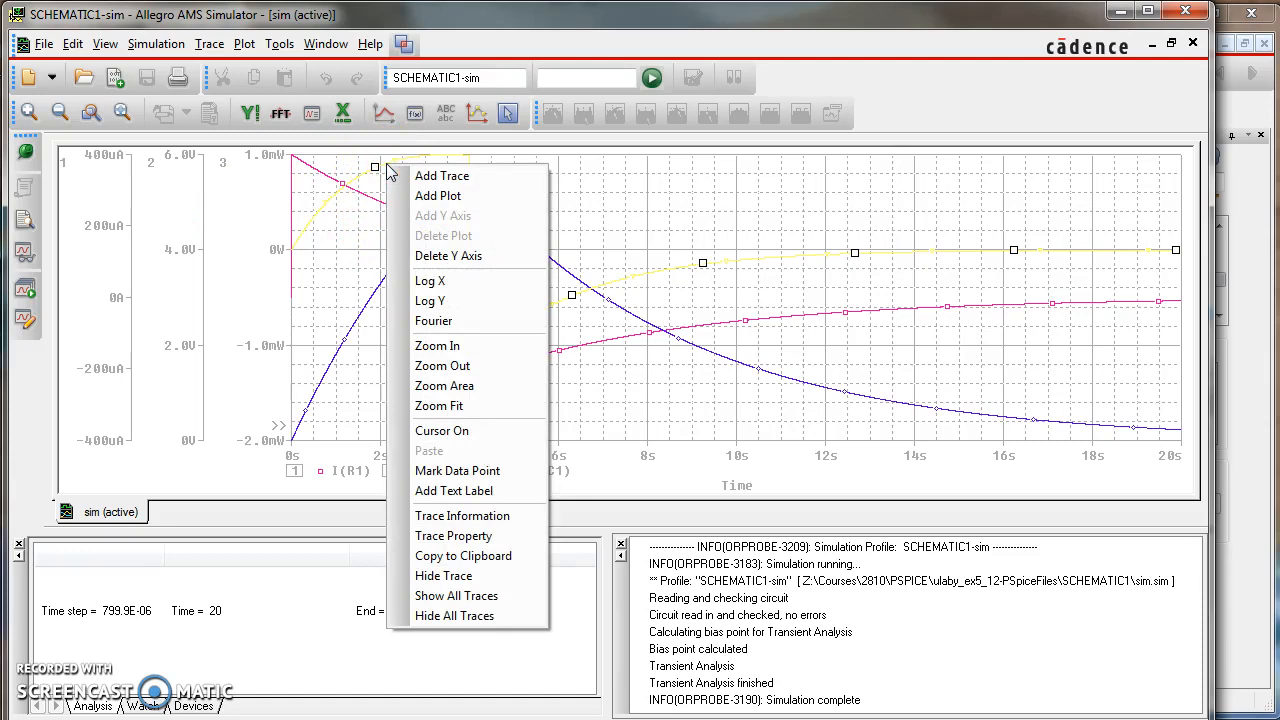
{"action": "left_click", "coordinate": [460, 535]}
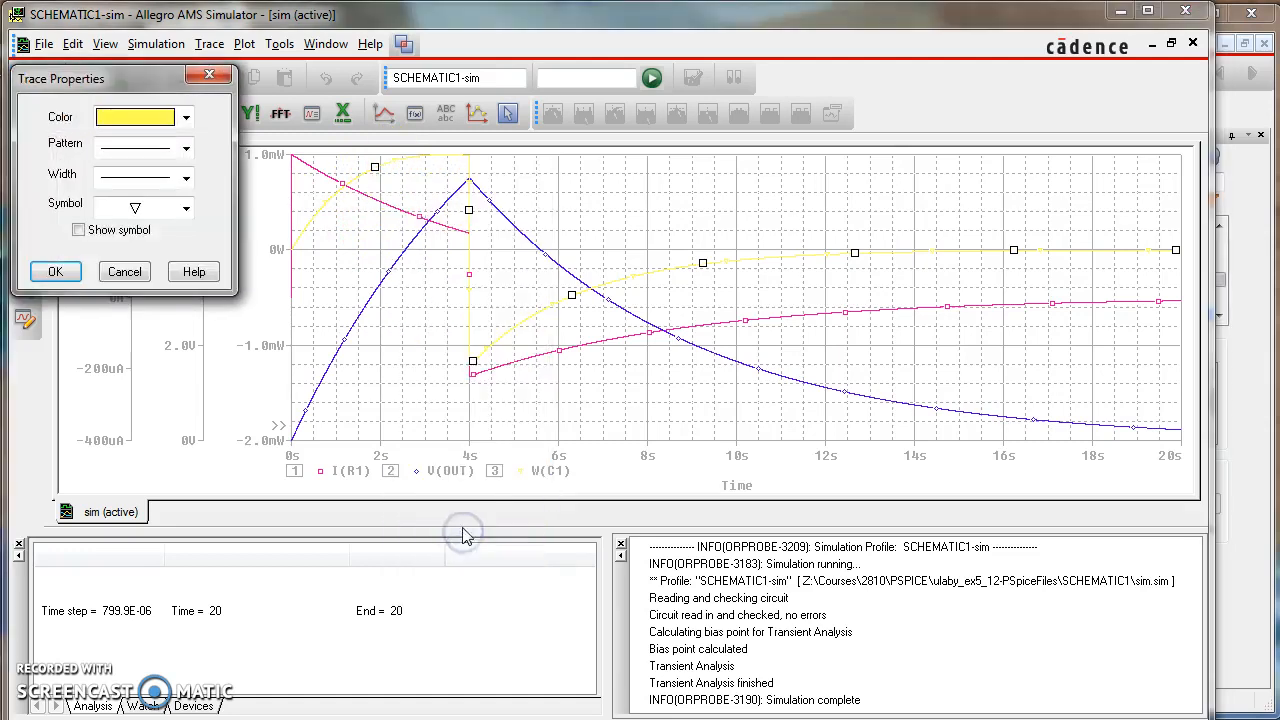
{"action": "left_click", "coordinate": [186, 117]}
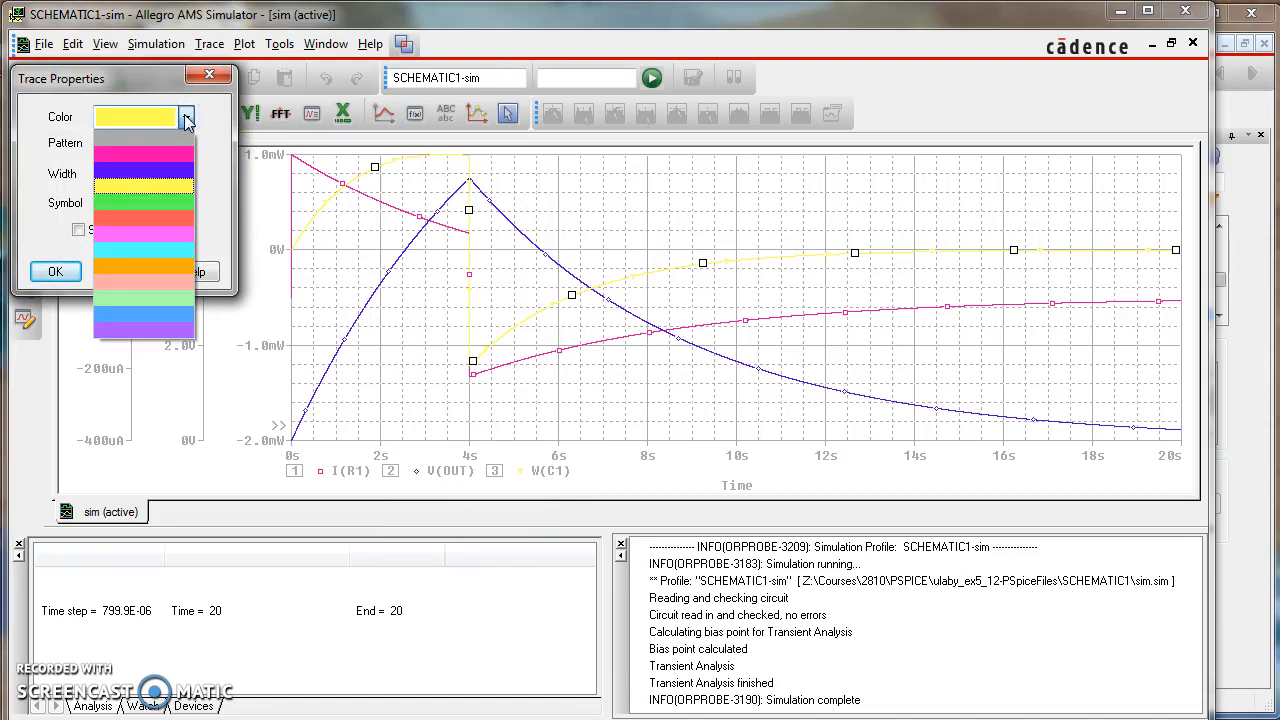
{"action": "left_click", "coordinate": [152, 315]}
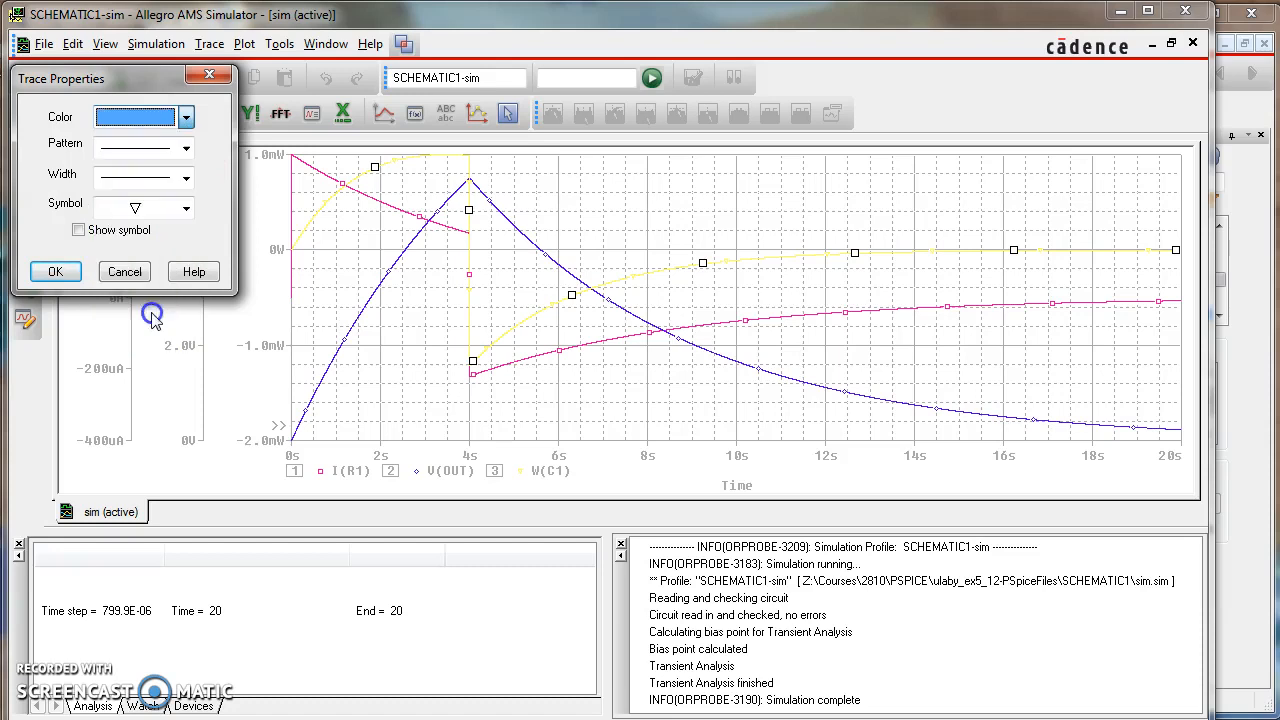
{"action": "left_click", "coordinate": [55, 271]}
{"action": "left_click", "coordinate": [654, 198]}
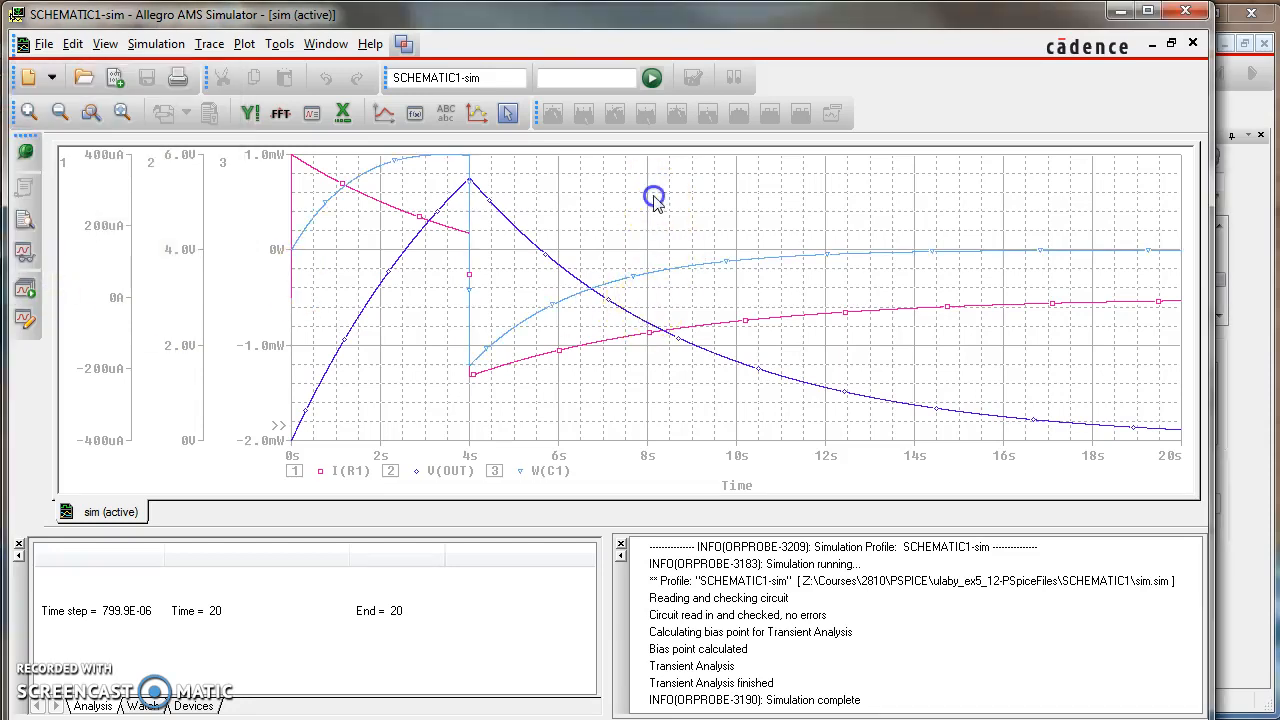